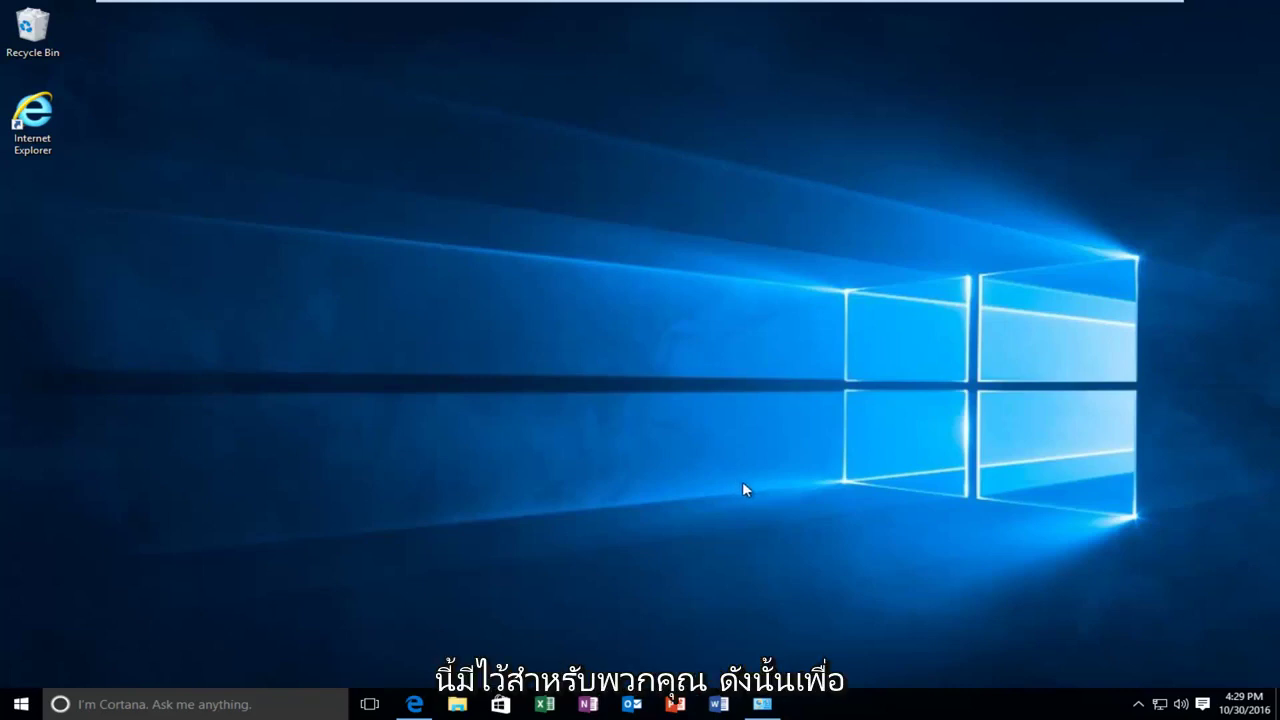
Step: Open Devices and Printers via a 'device' Start search and centre its window
click(20, 705)
text(d)
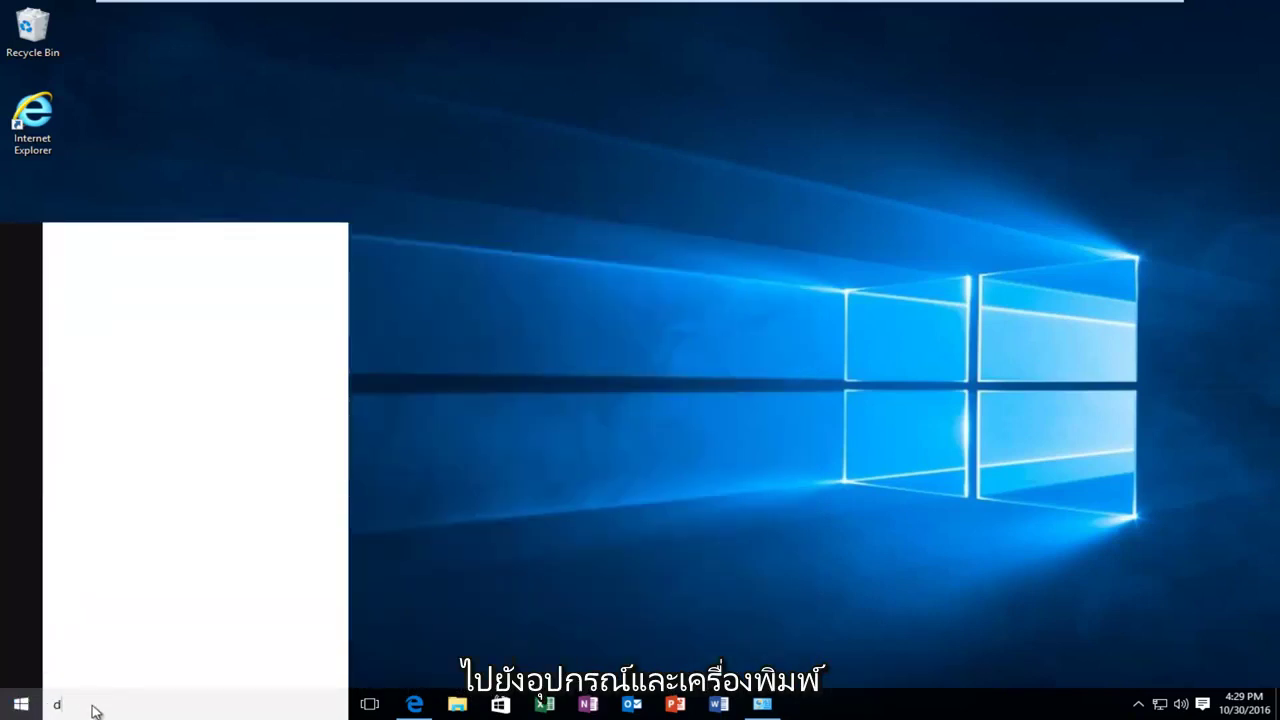
text(evice)
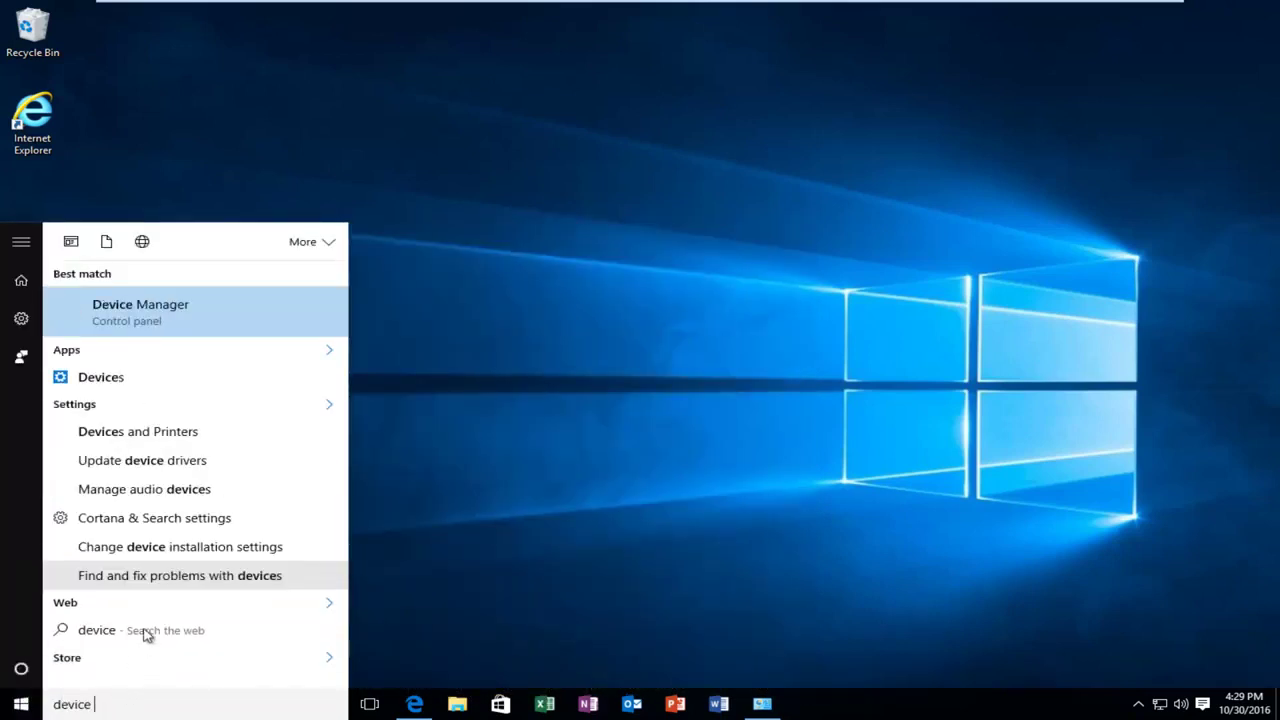
click(118, 441)
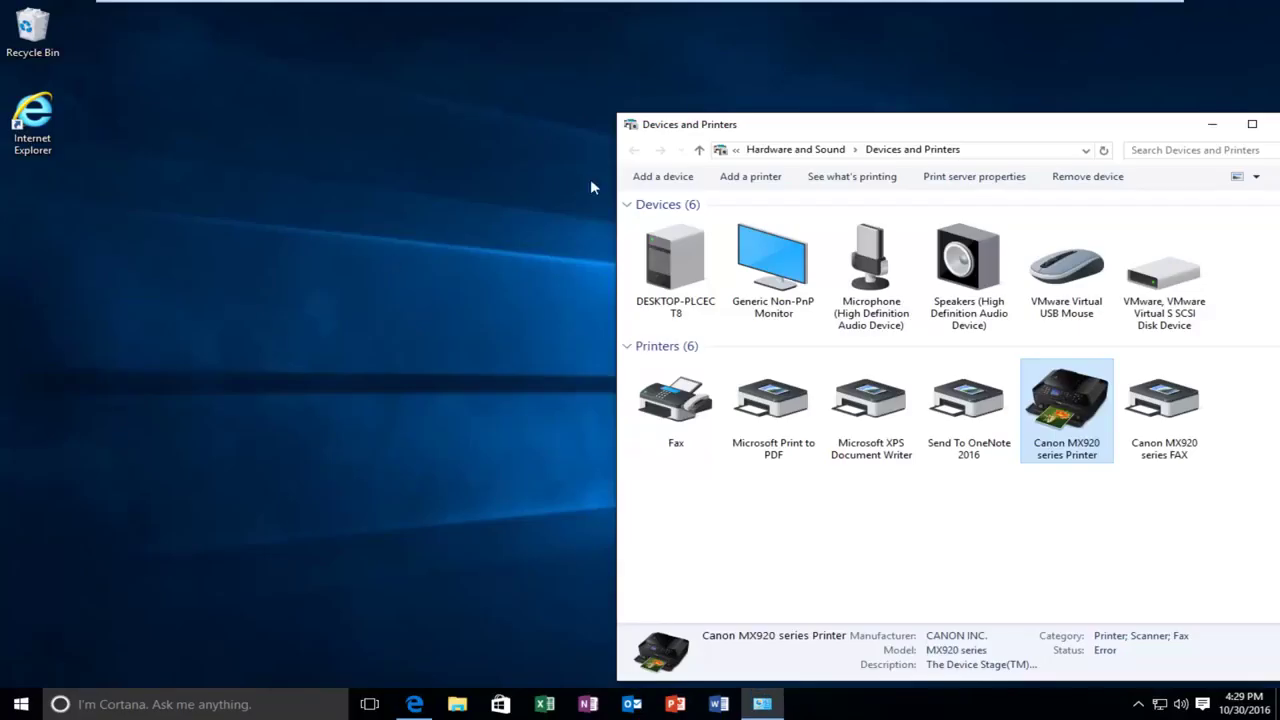
drag(831, 126, 474, 71)
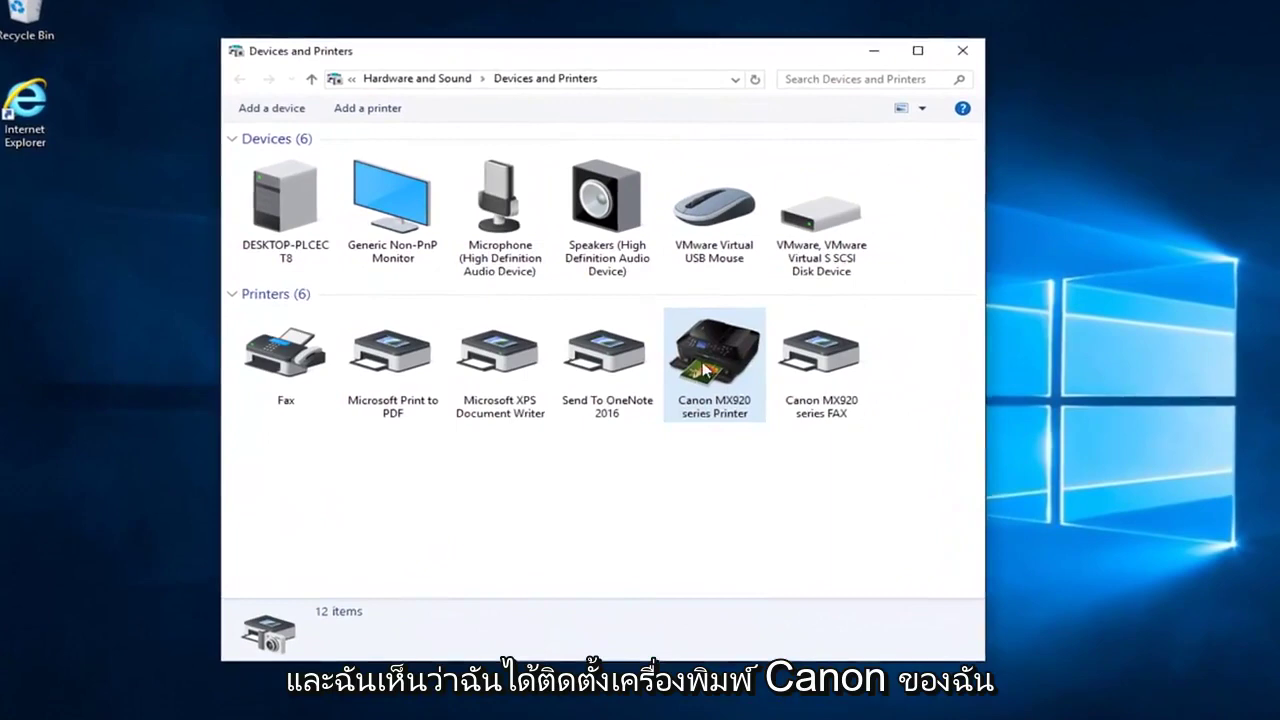
Step: Inspect the Canon MX920 print queue's two stuck jobs, then close the queue
click(718, 374)
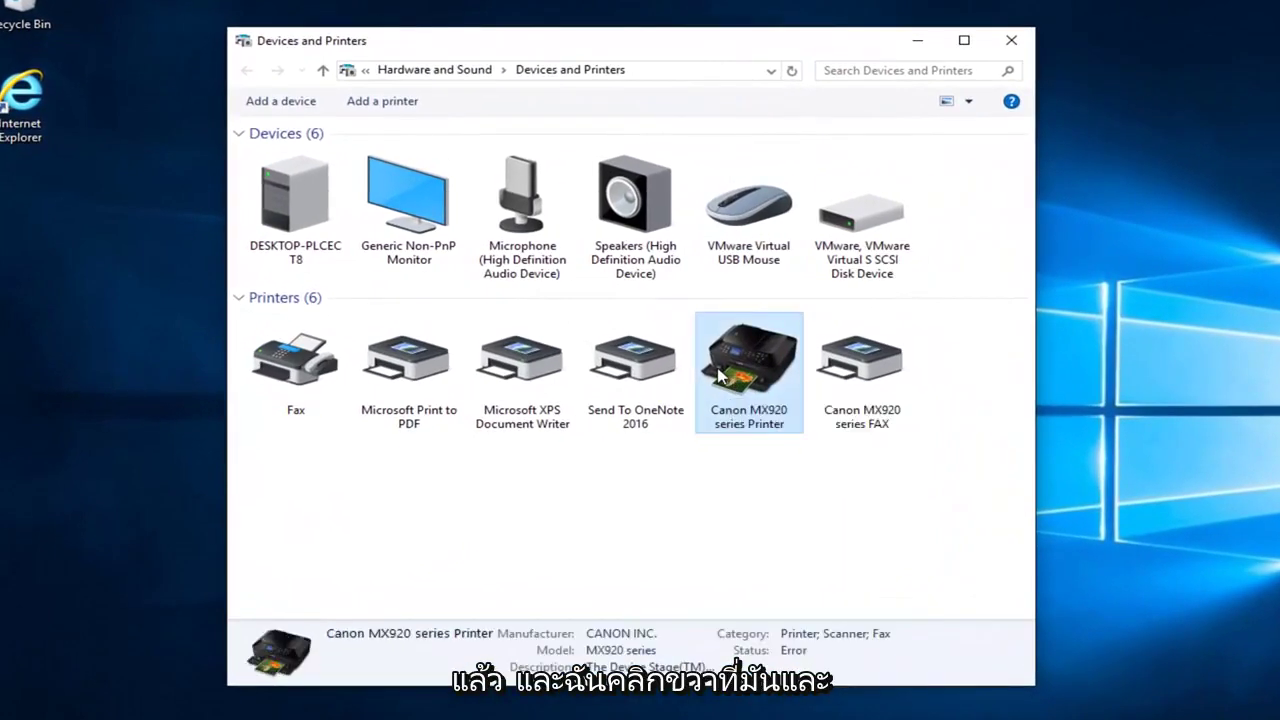
right_click(718, 374)
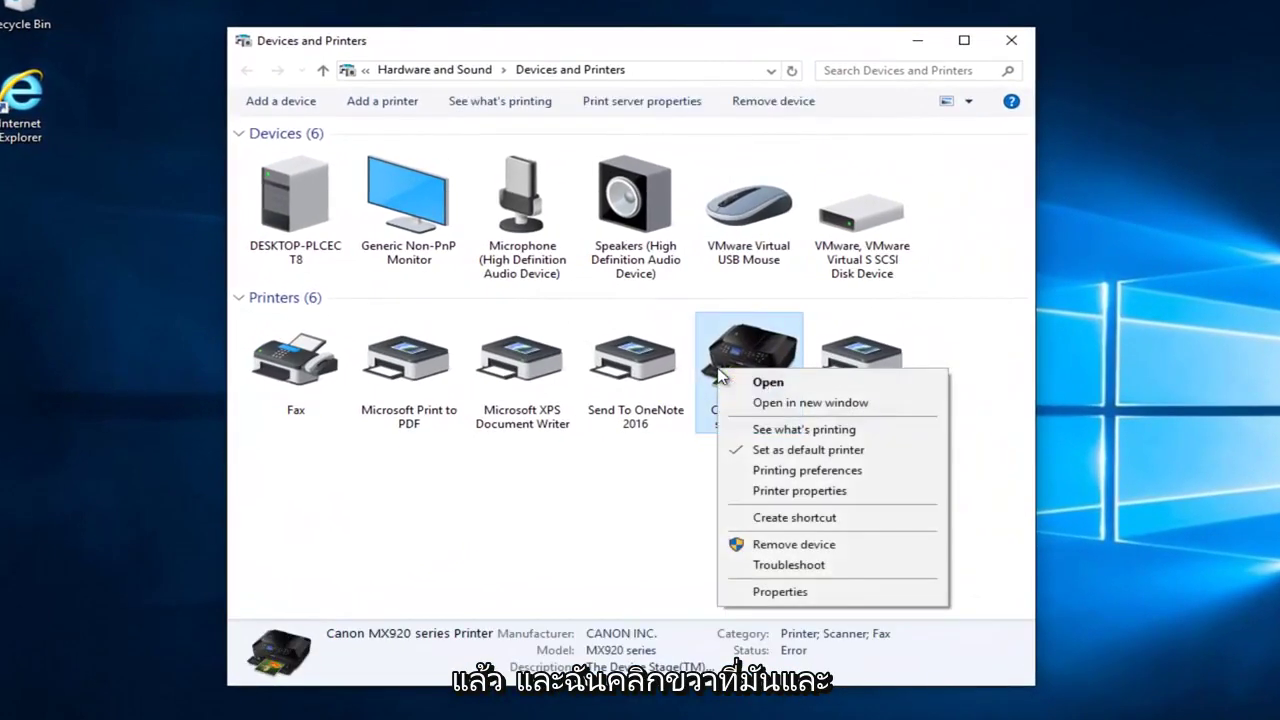
click(770, 430)
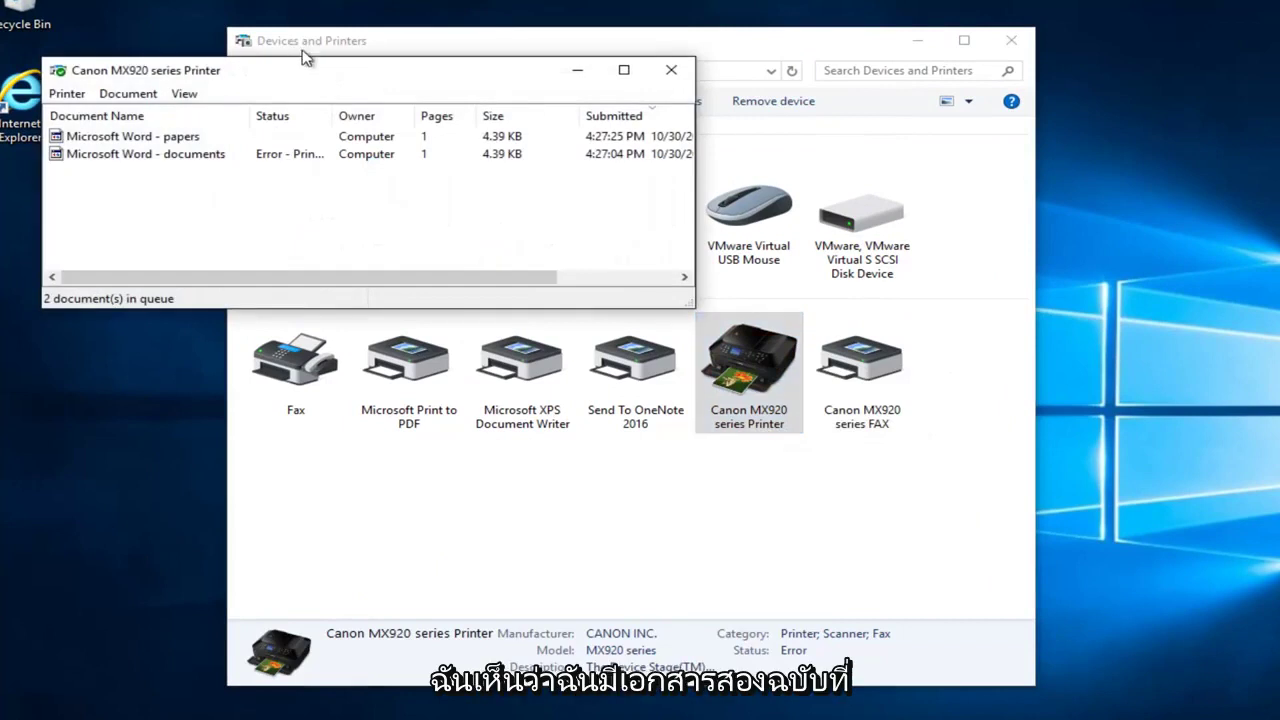
drag(308, 68, 495, 109)
drag(300, 234, 294, 180)
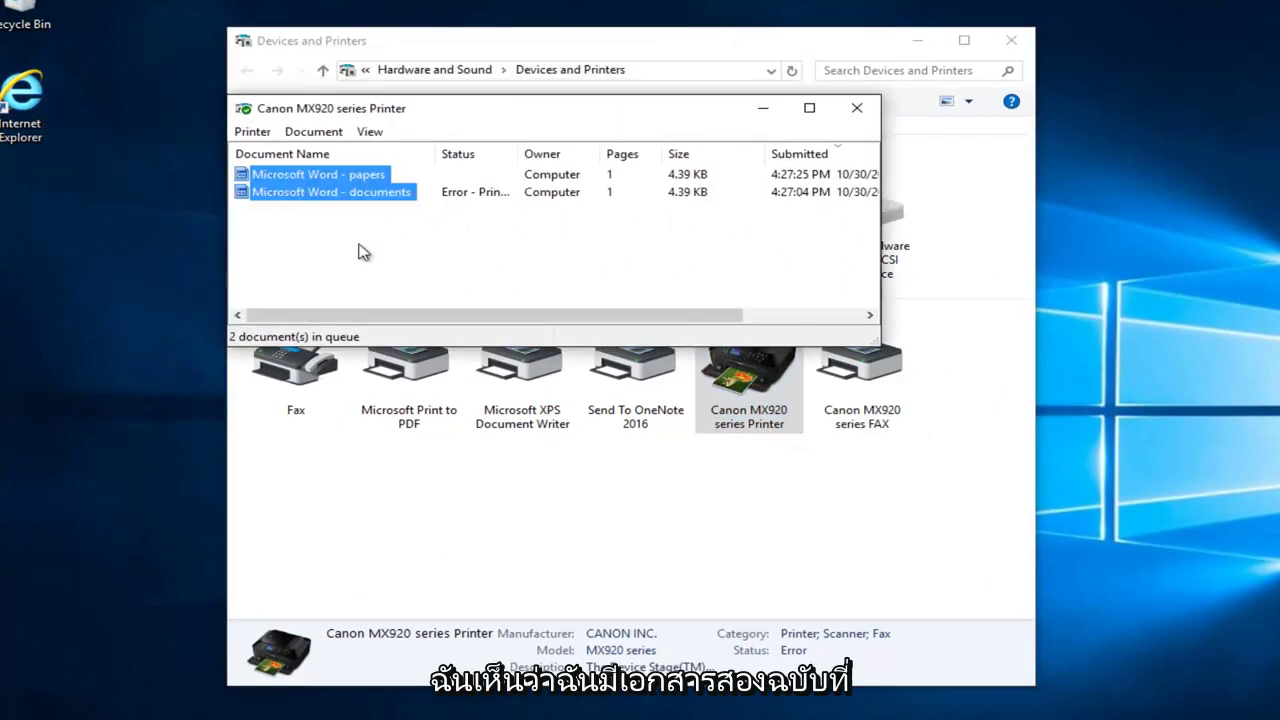
click(409, 260)
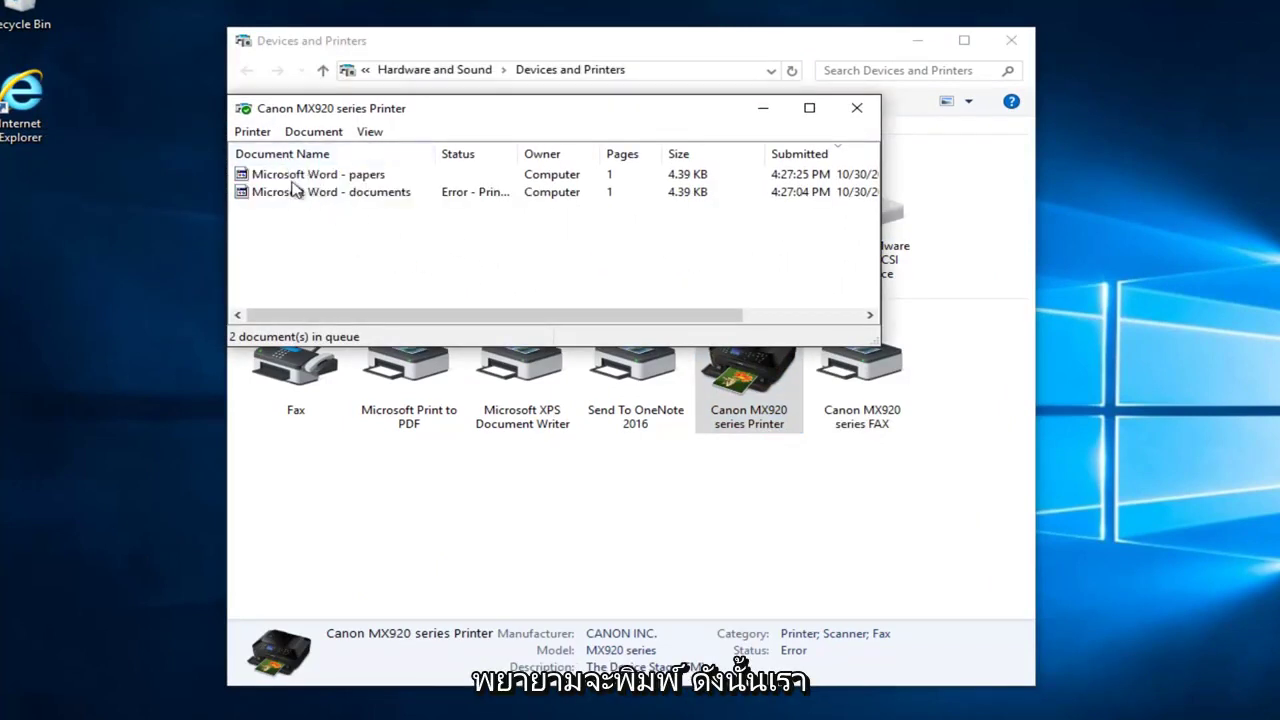
click(867, 110)
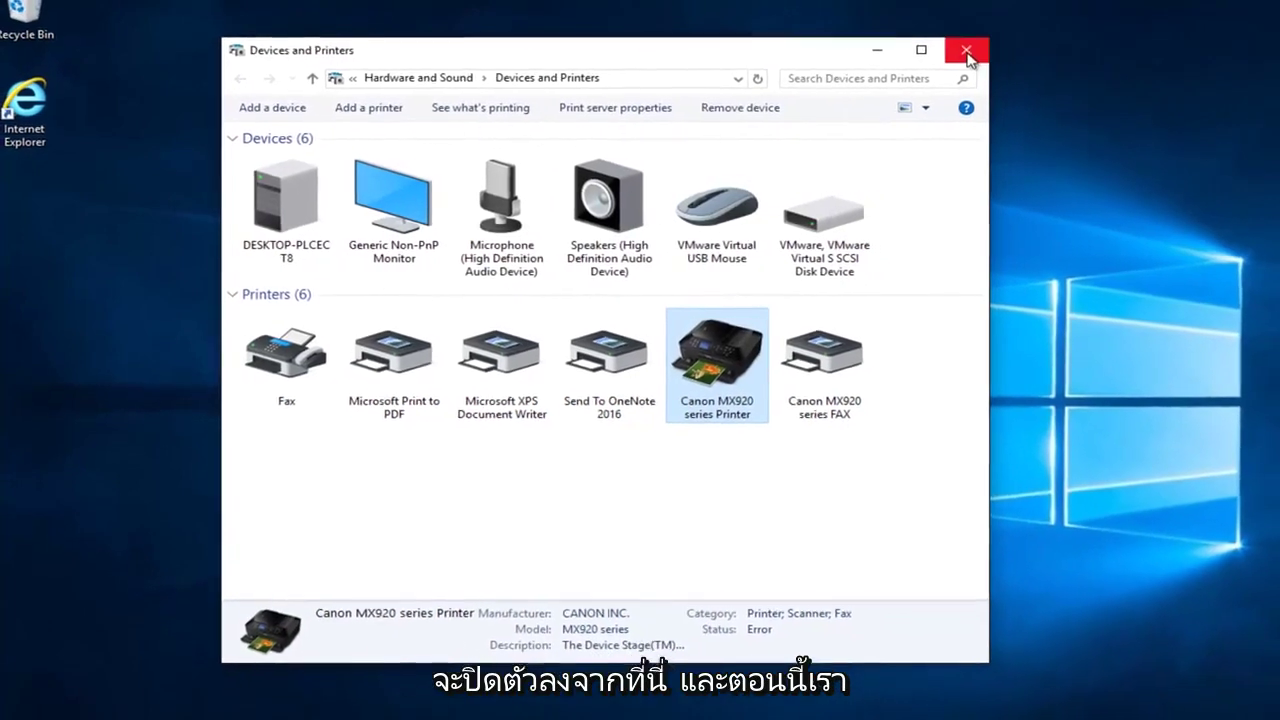
Step: Close Devices and Printers and open a single Services window via a 'services' search
click(1011, 40)
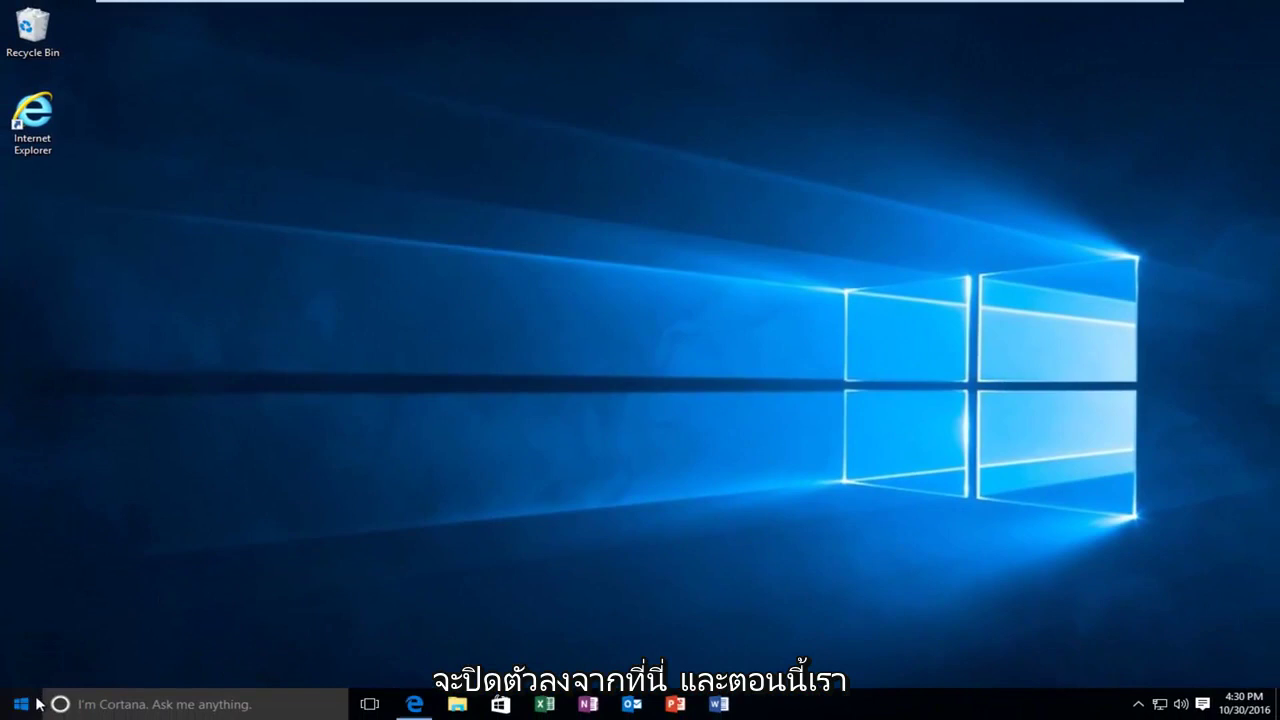
click(36, 704)
text(servic)
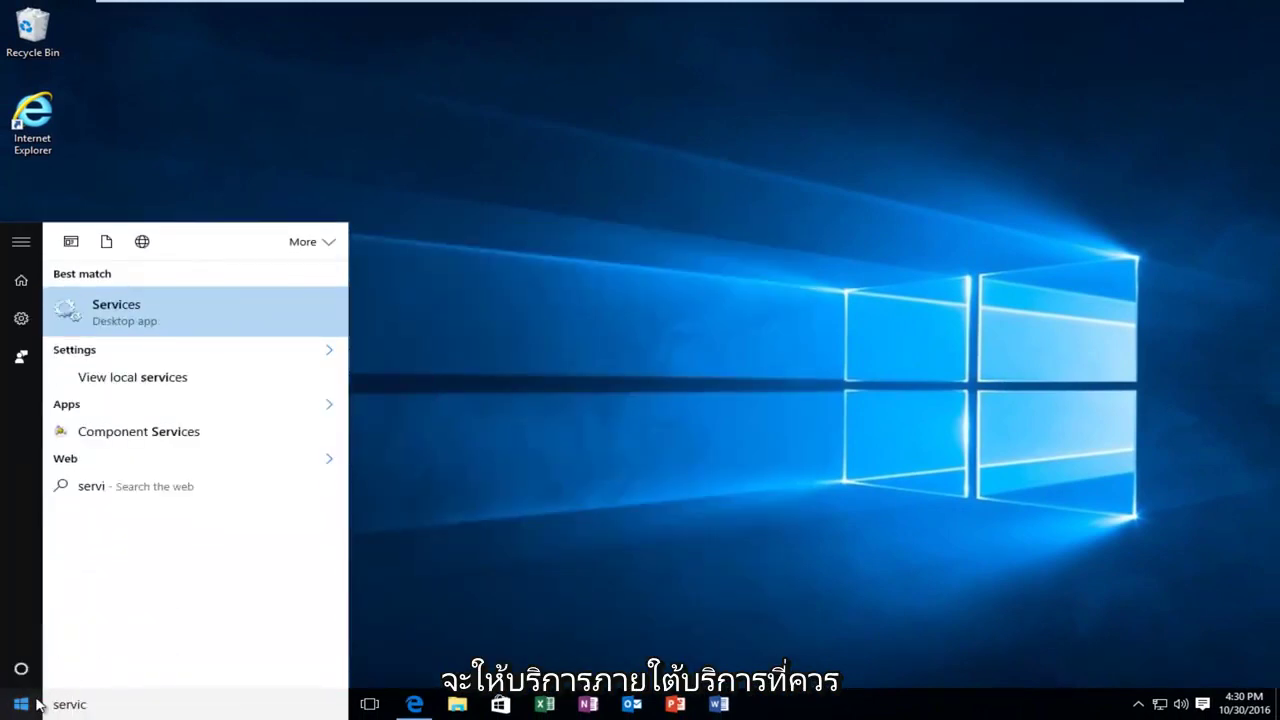
text(es)
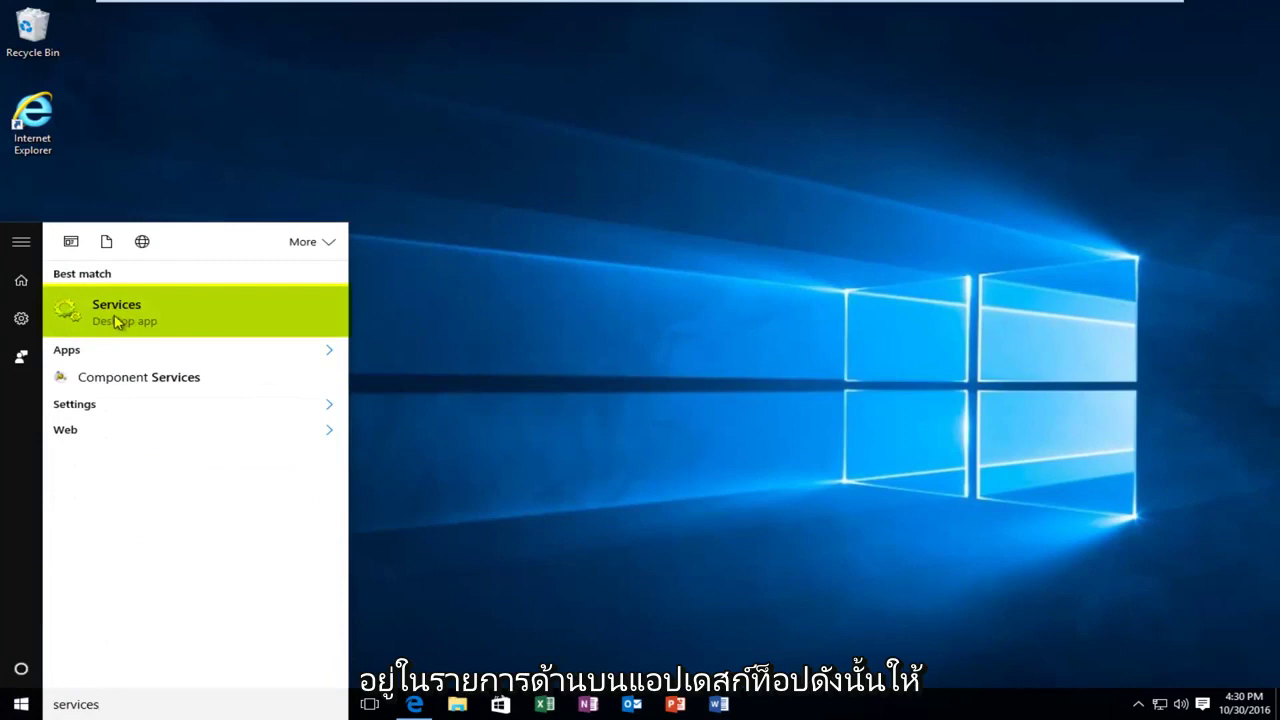
click(118, 321)
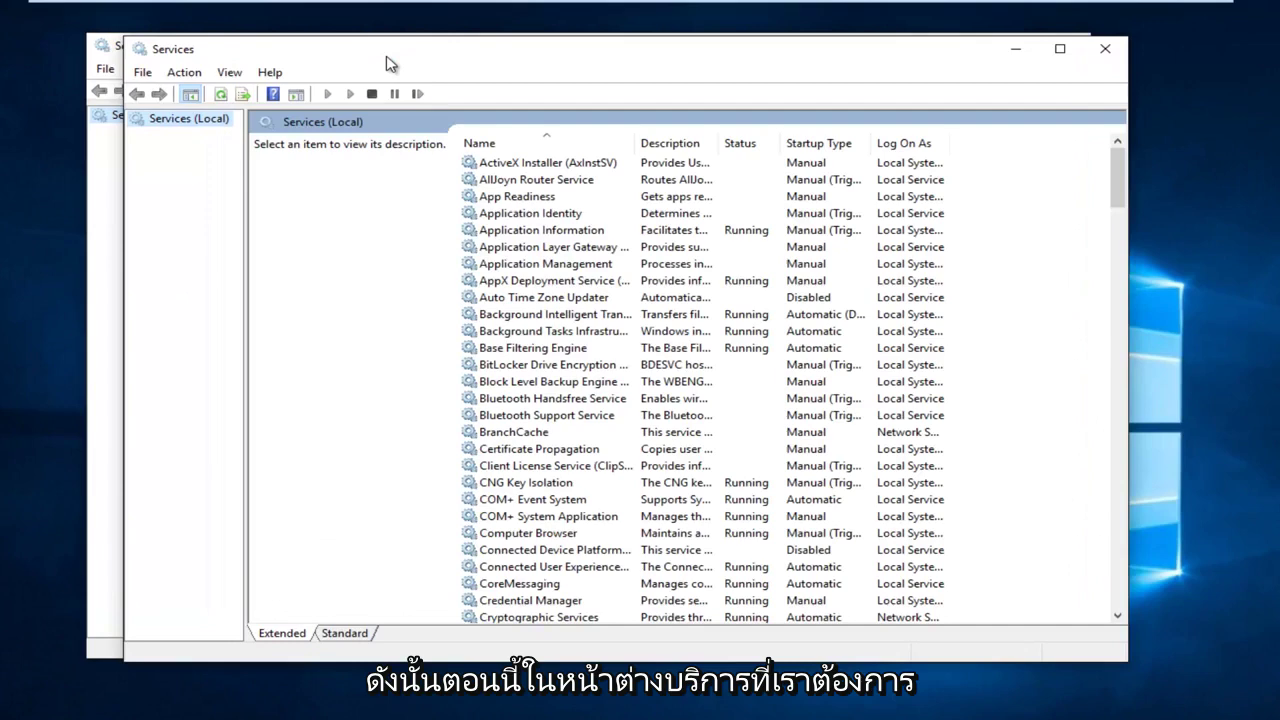
click(1105, 49)
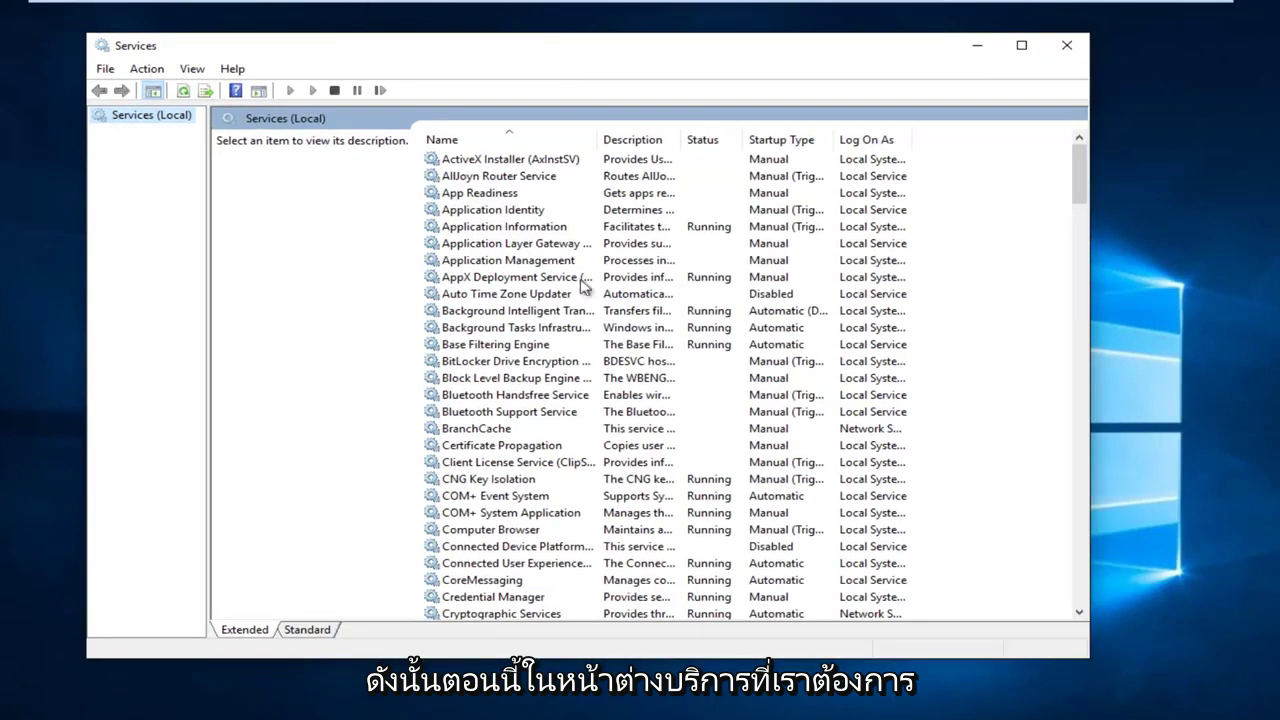
Step: Find the Print Spooler service in the list and stop it
click(497, 365)
scroll(488, 434, down, 1)
scroll(486, 440, down, 5)
scroll(483, 442, down, 3)
scroll(475, 360, down, 6)
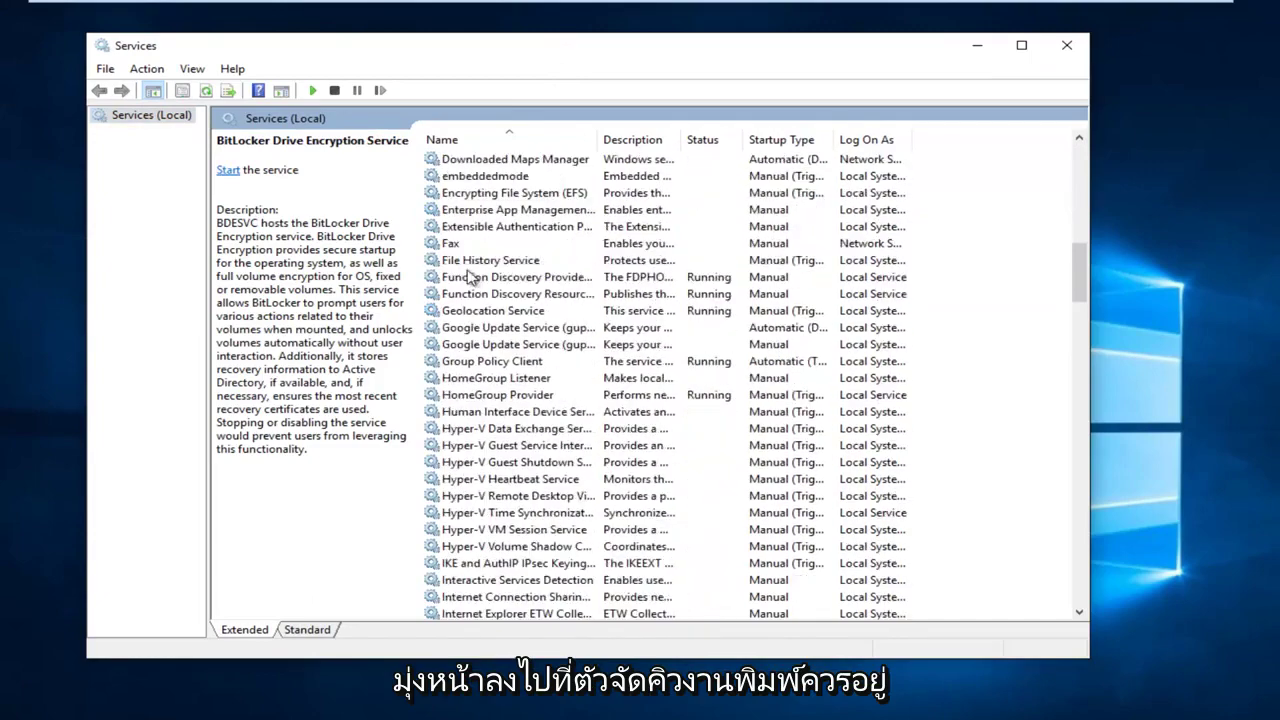
scroll(477, 525, down, 6)
scroll(478, 505, down, 5)
scroll(479, 490, down, 3)
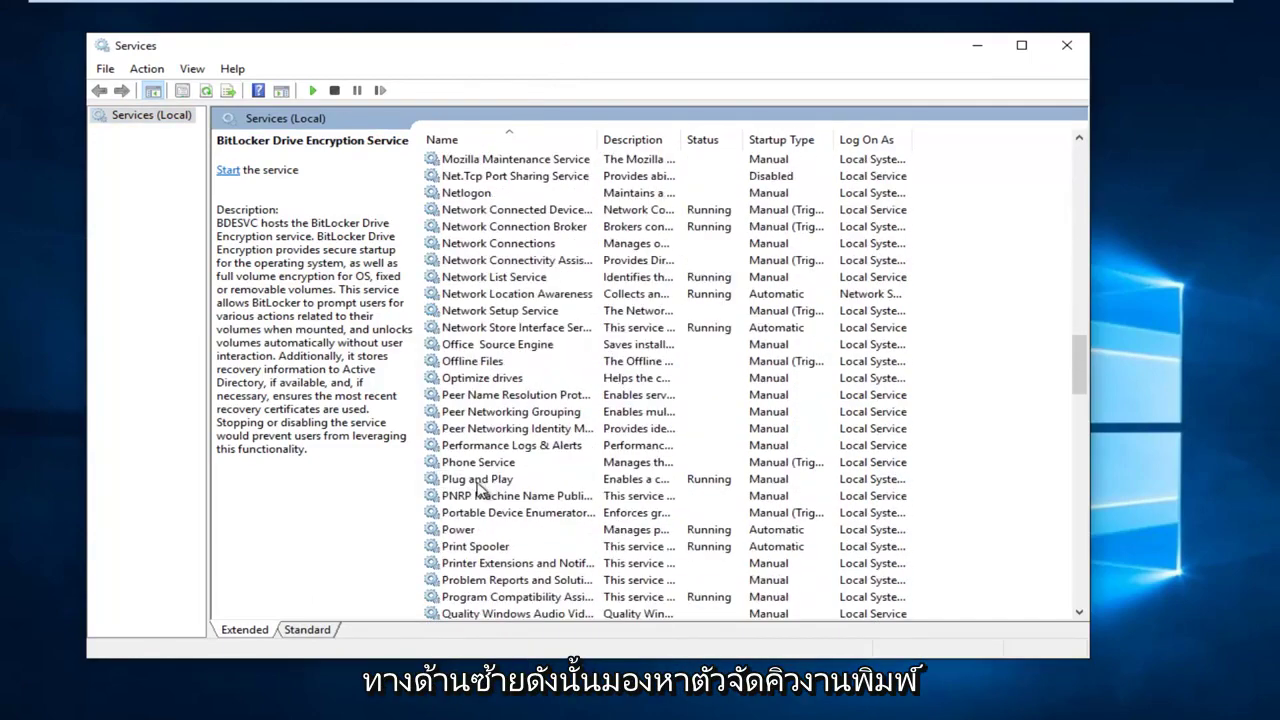
click(460, 549)
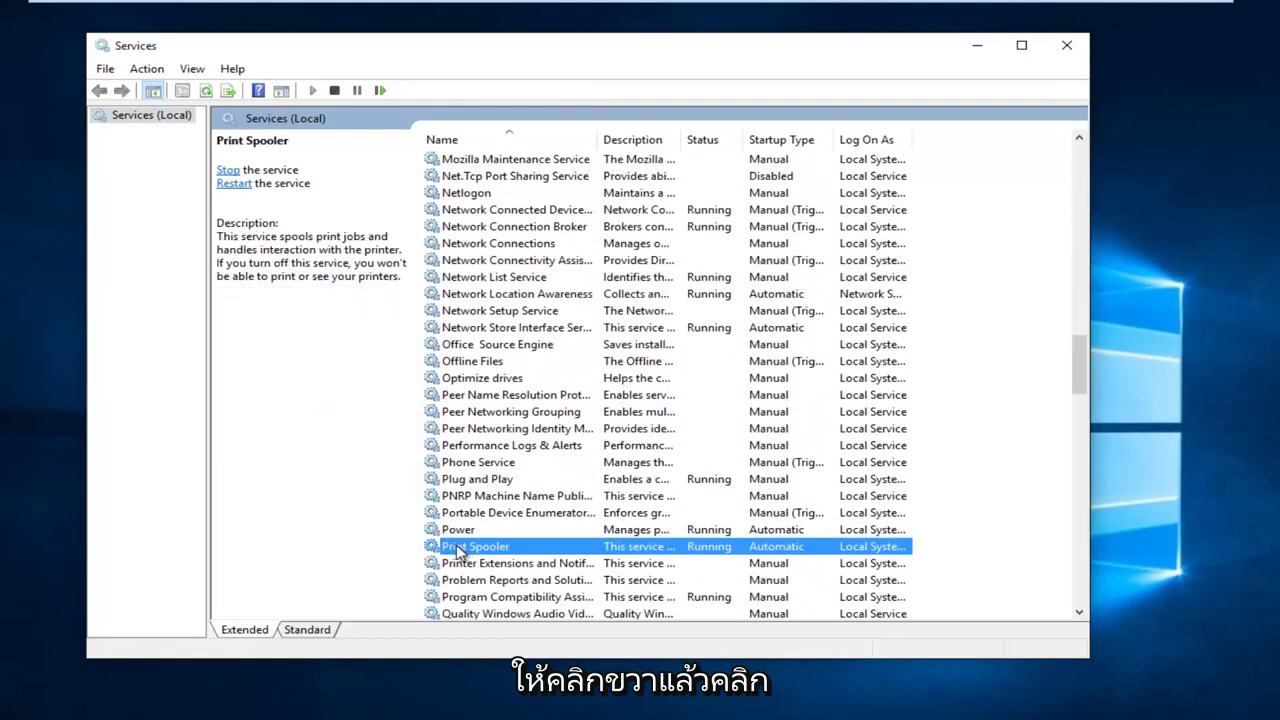
right_click(457, 551)
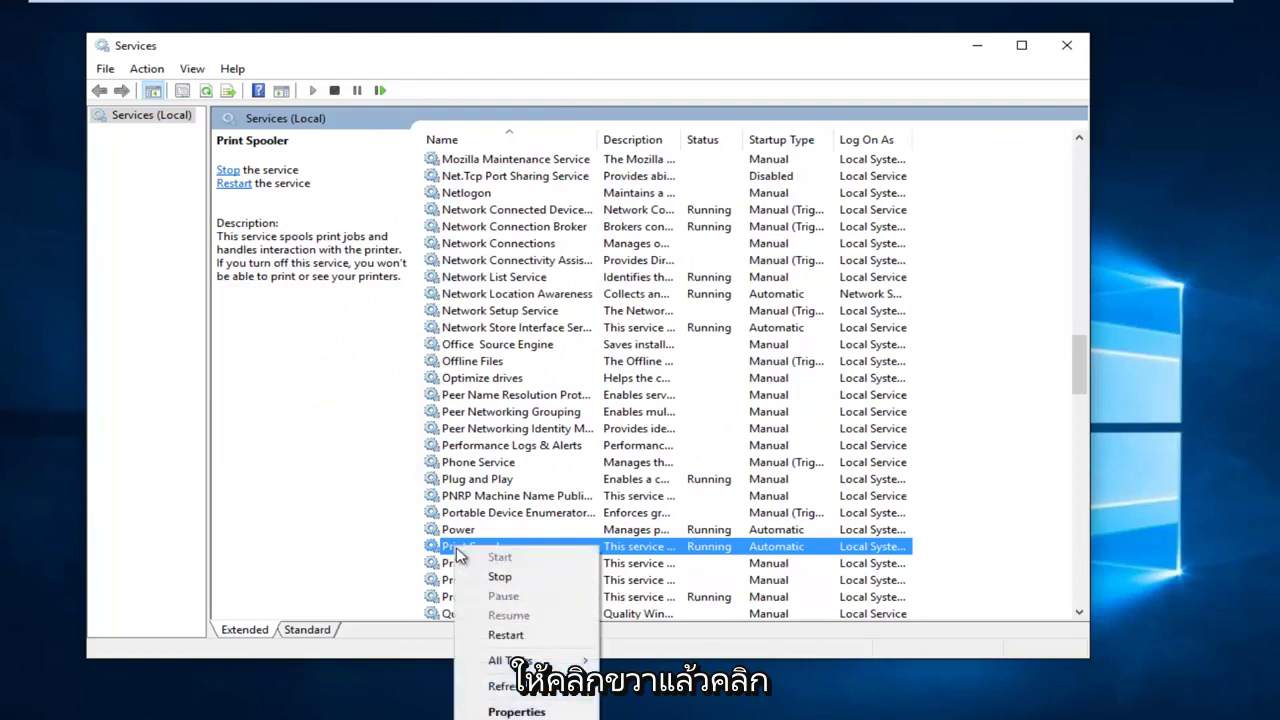
click(497, 578)
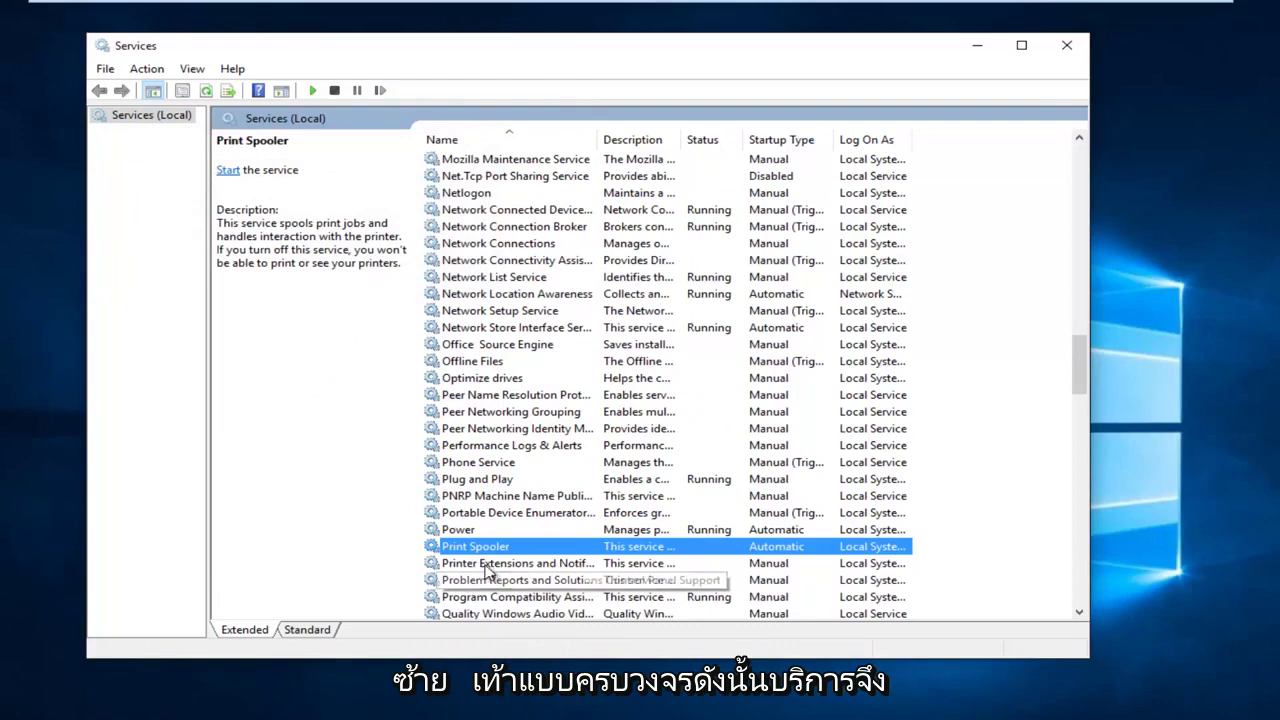
Step: Close Services and enable 'Show hidden files, folders, and drives' in File Explorer Options
click(1054, 44)
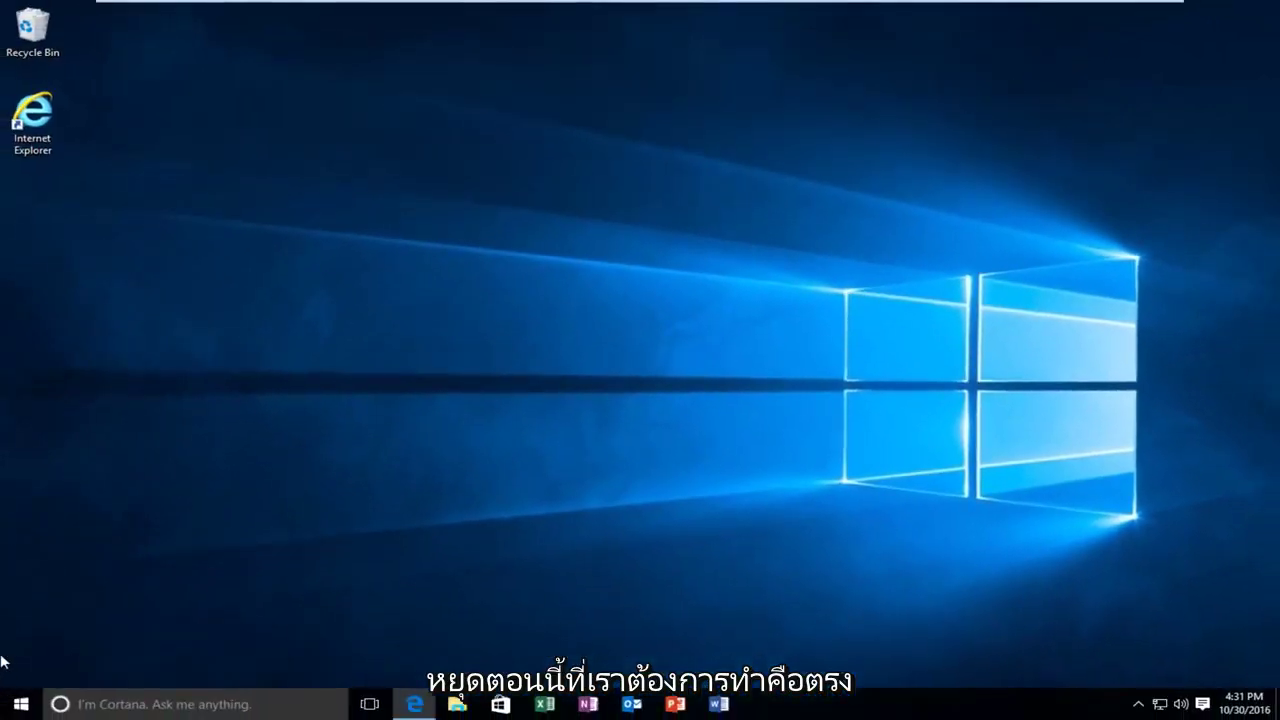
click(14, 705)
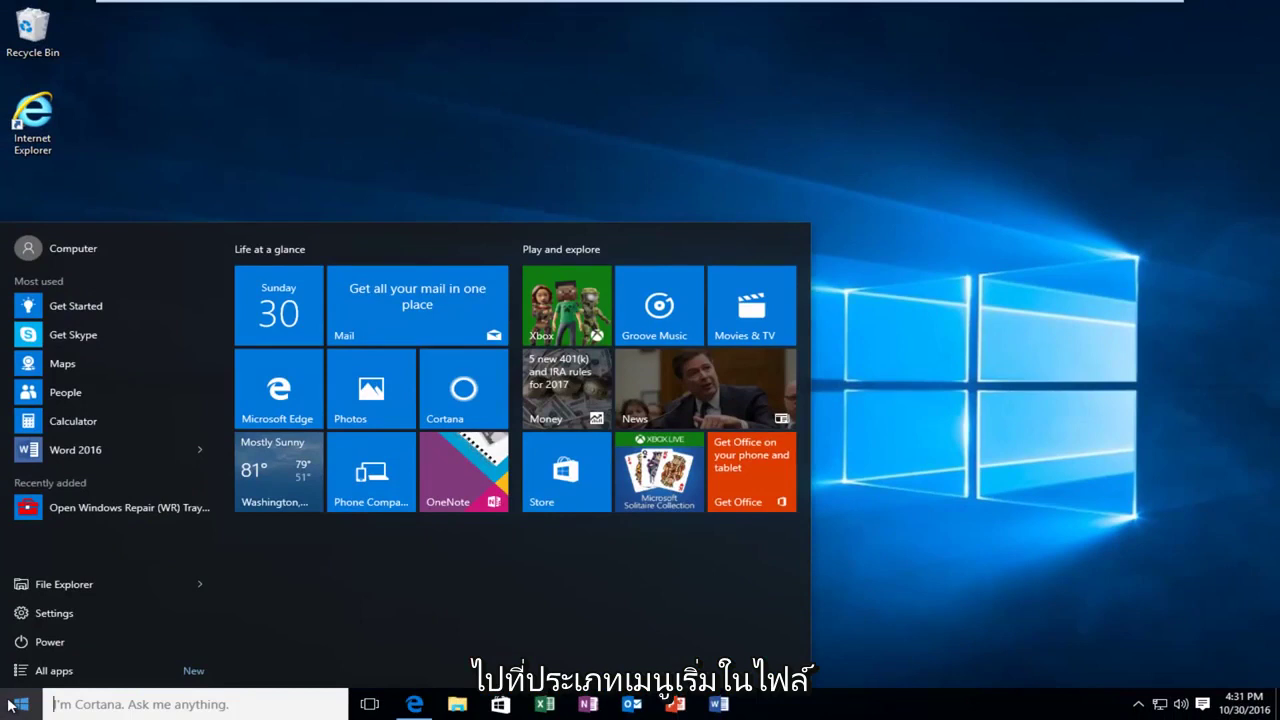
text(hidden files)
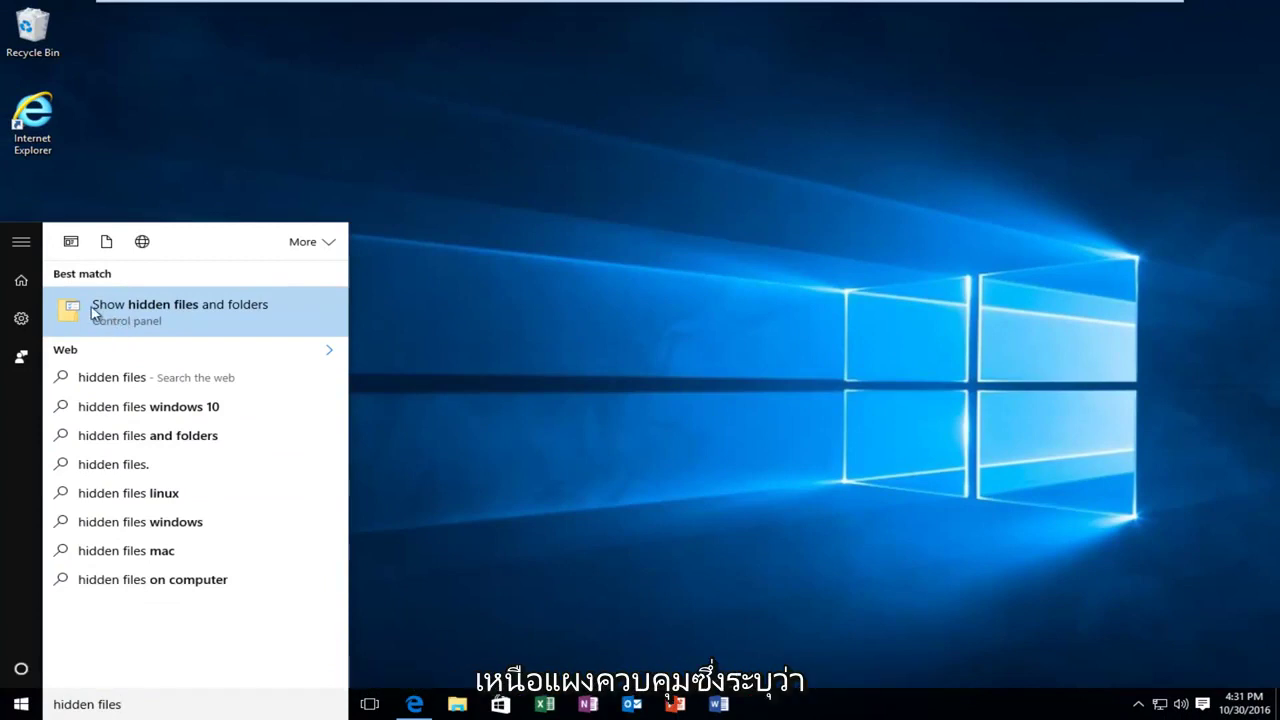
click(174, 316)
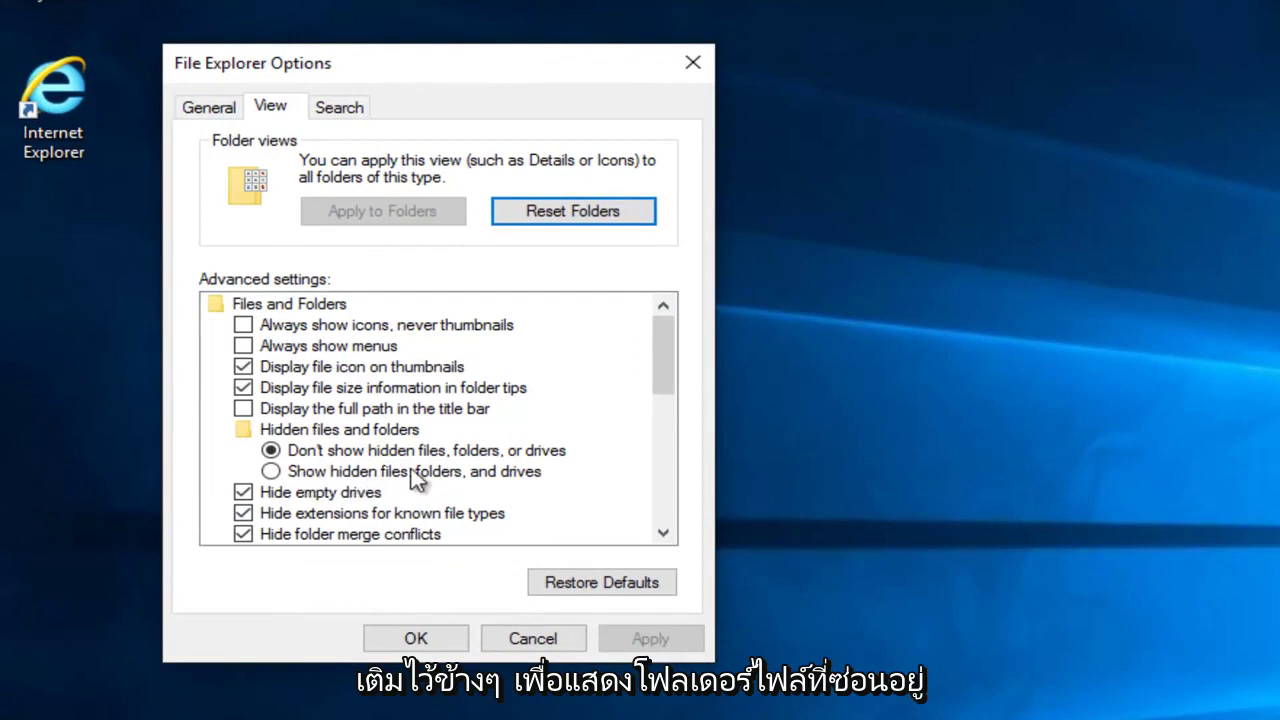
click(271, 472)
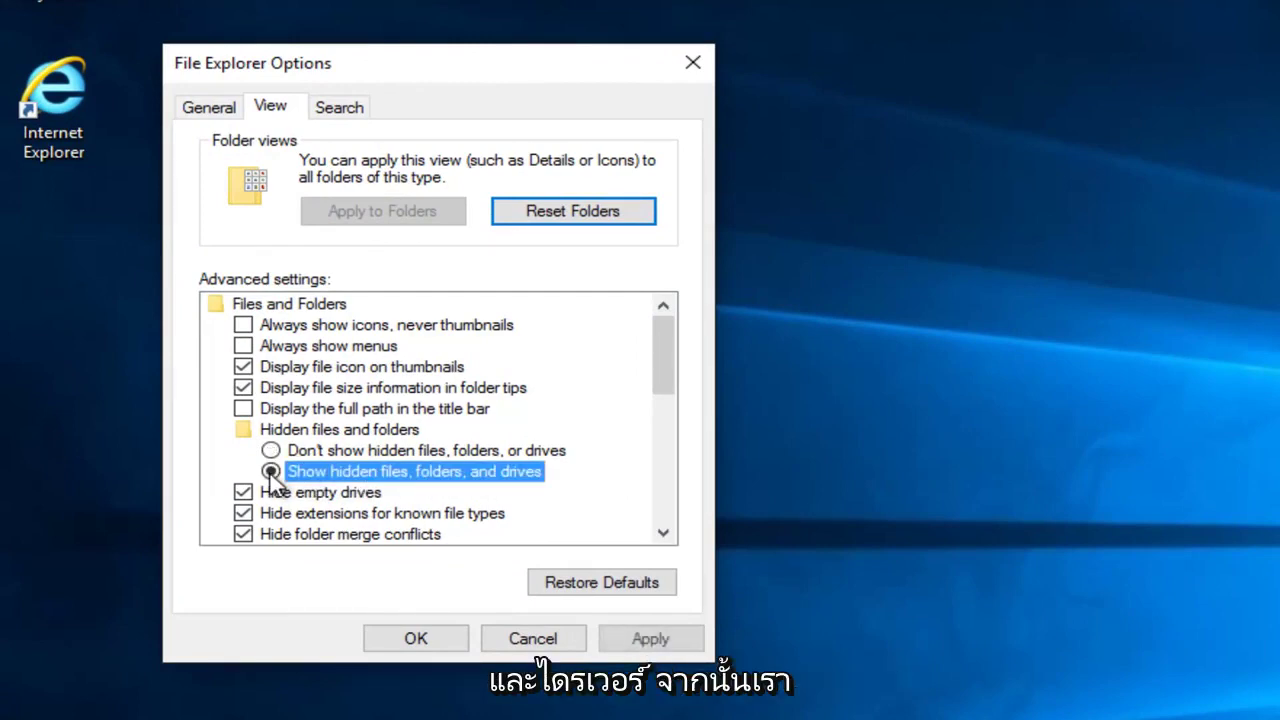
click(640, 638)
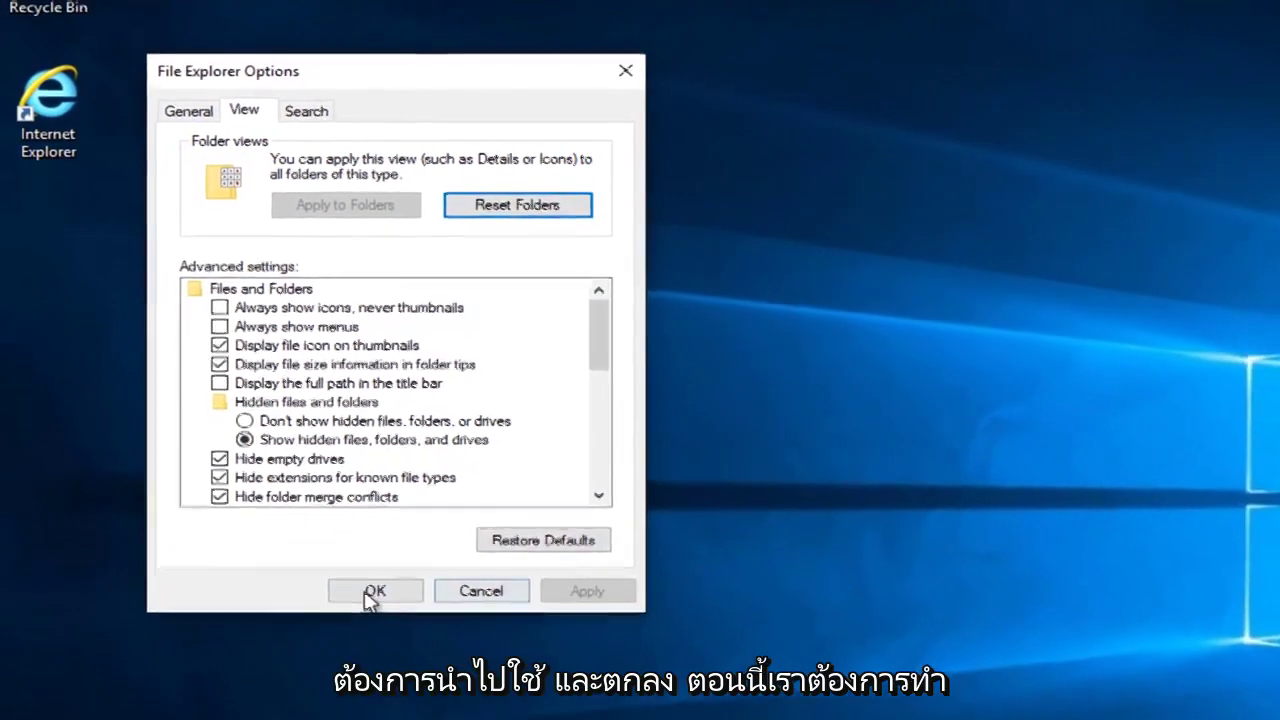
click(373, 592)
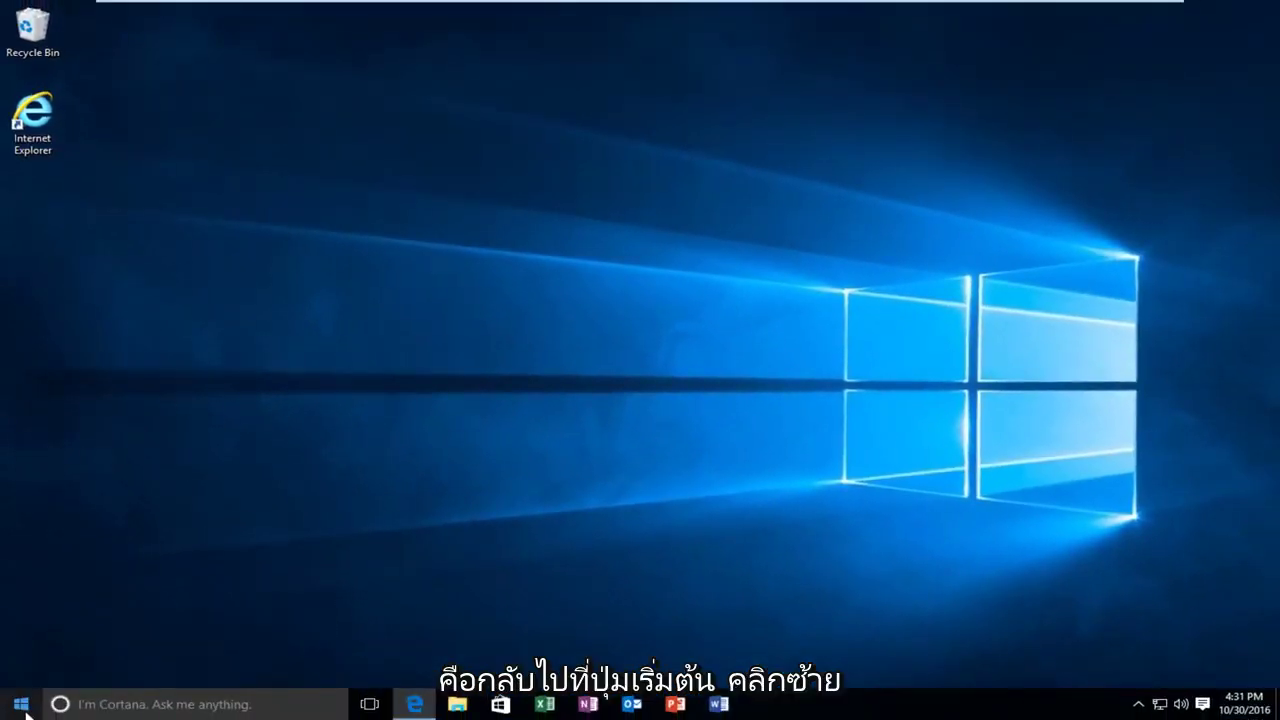
Step: Launch File Explorer from a 'file explor' Start search, opening at Quick access
click(23, 706)
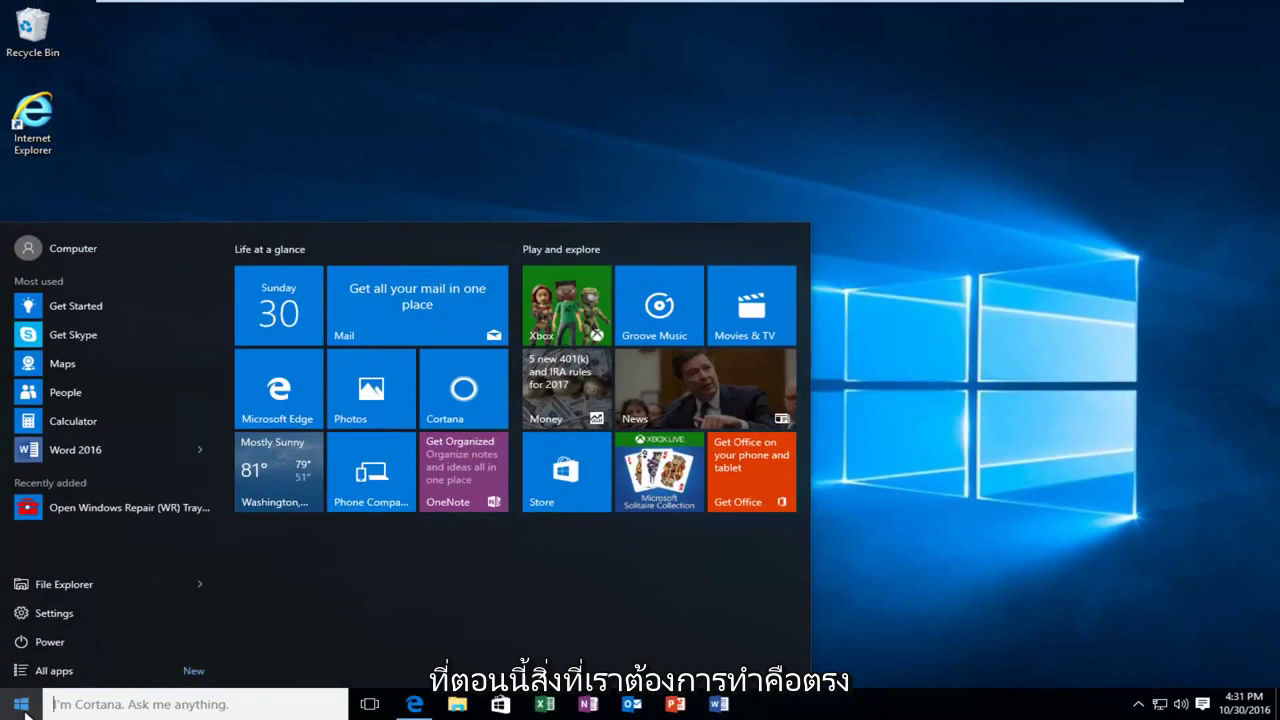
click(1150, 315)
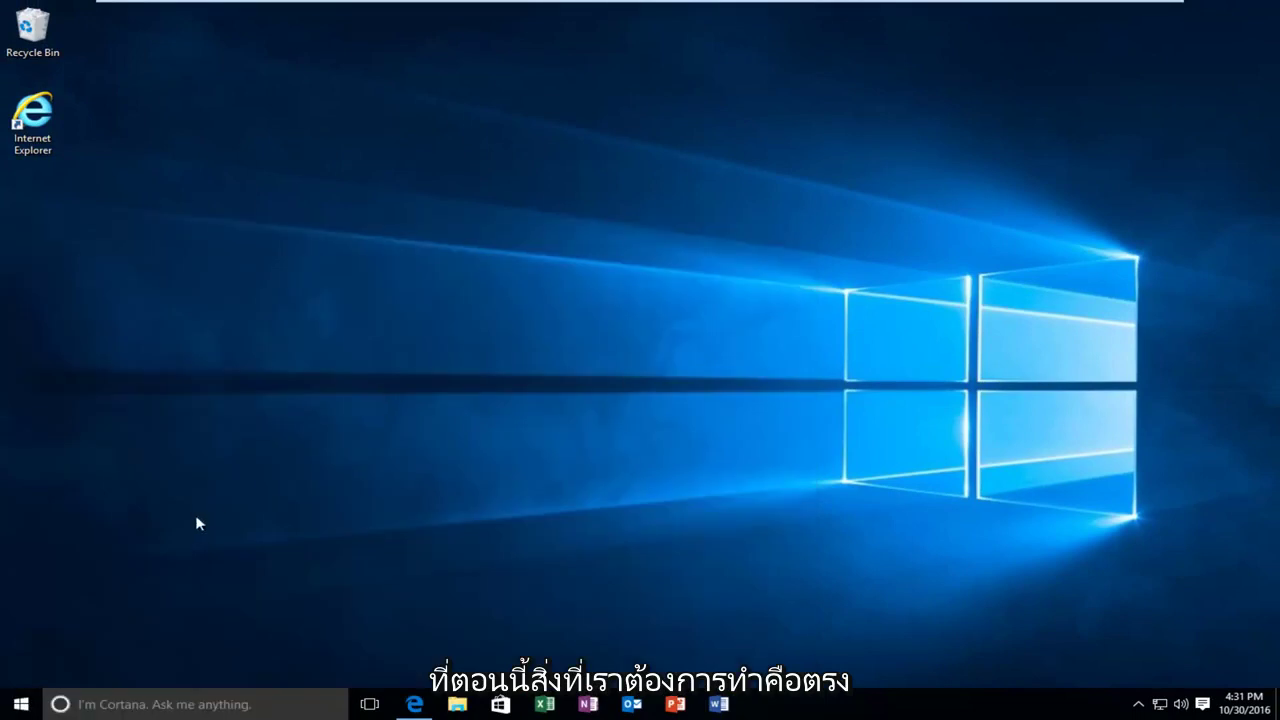
click(4, 708)
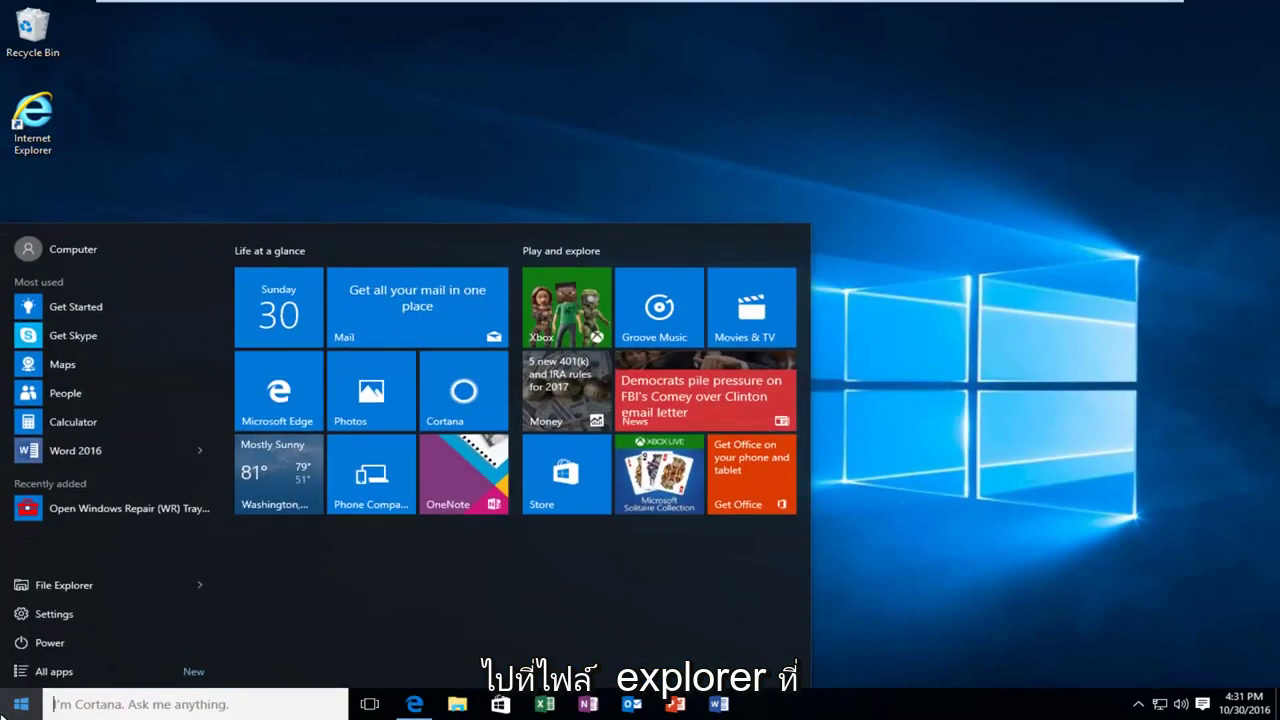
text(file explo)
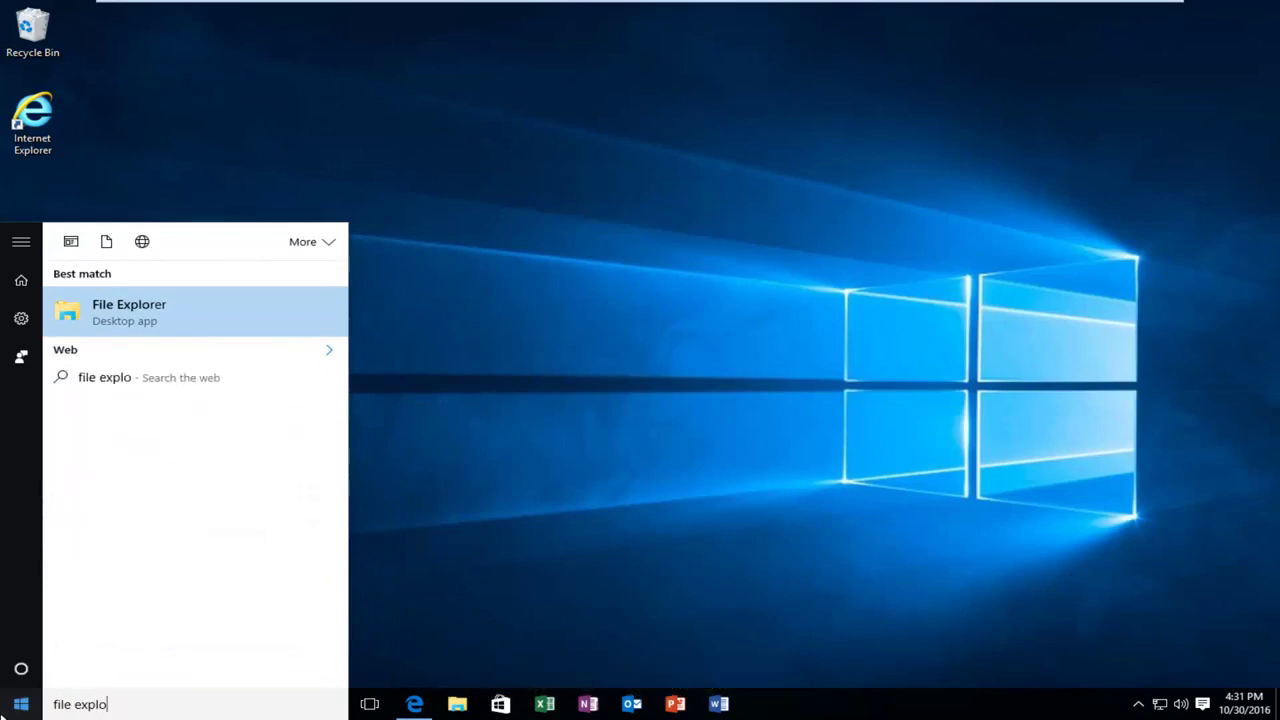
text(r)
click(180, 318)
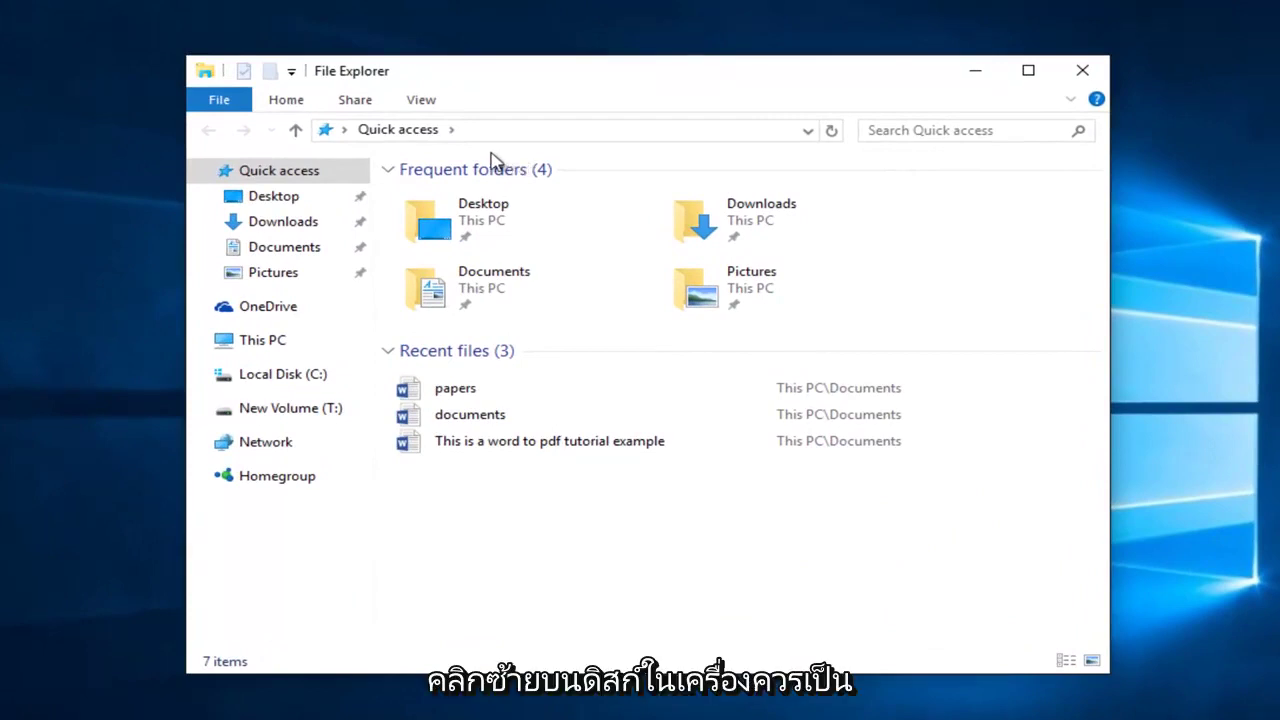
Step: Navigate from Local Disk (C:) into Windows\System32
click(270, 380)
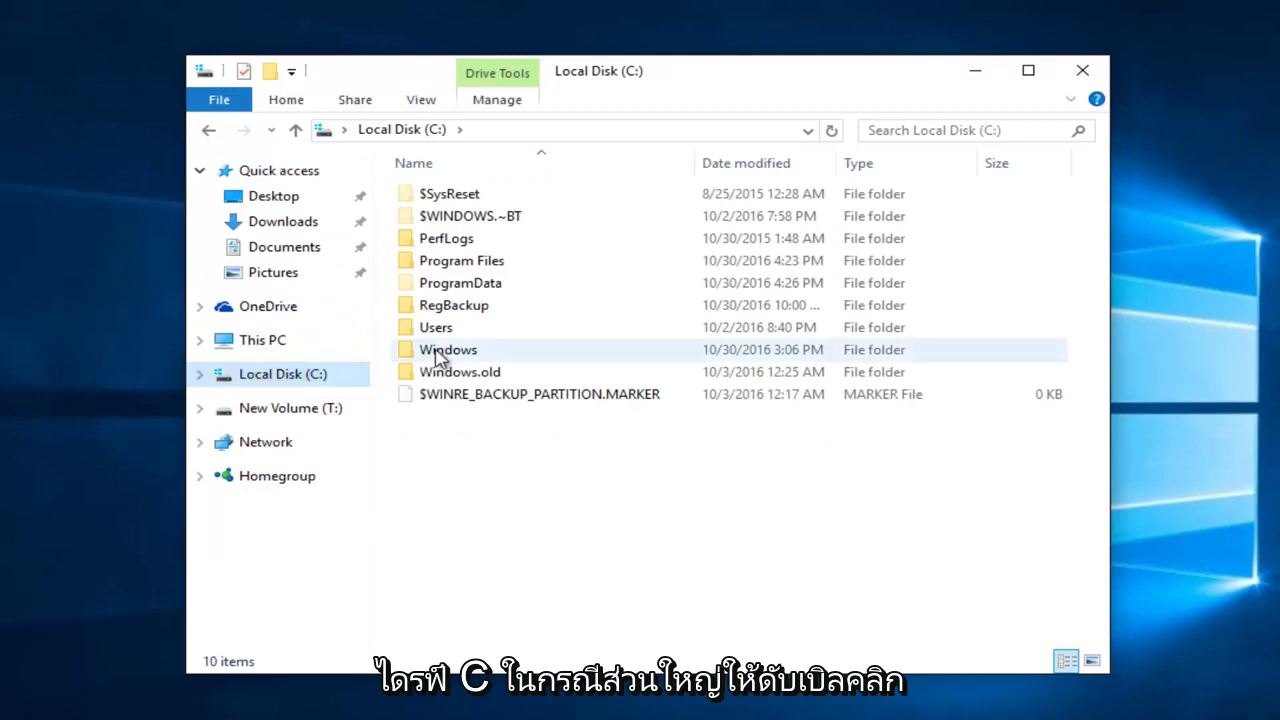
double_click(440, 352)
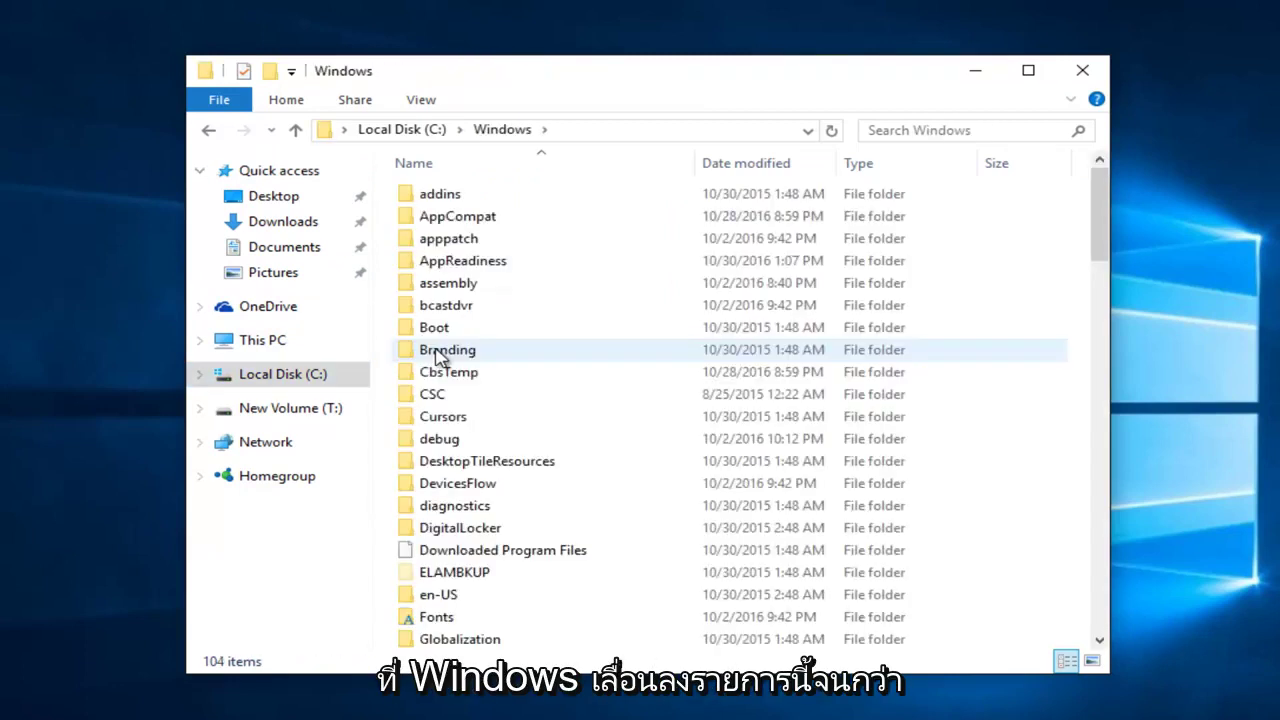
mouse_move(447, 350)
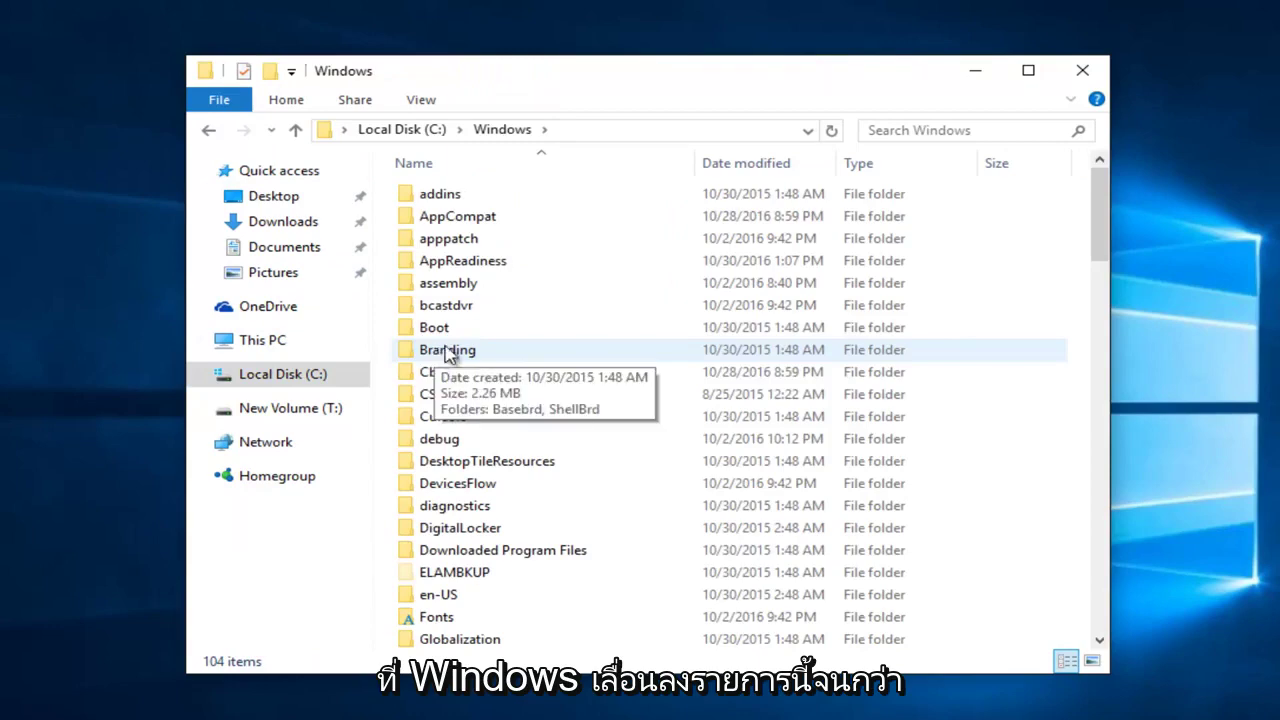
scroll(447, 355, down, 1)
scroll(466, 346, down, 3)
scroll(466, 346, down, 4)
scroll(466, 346, down, 4)
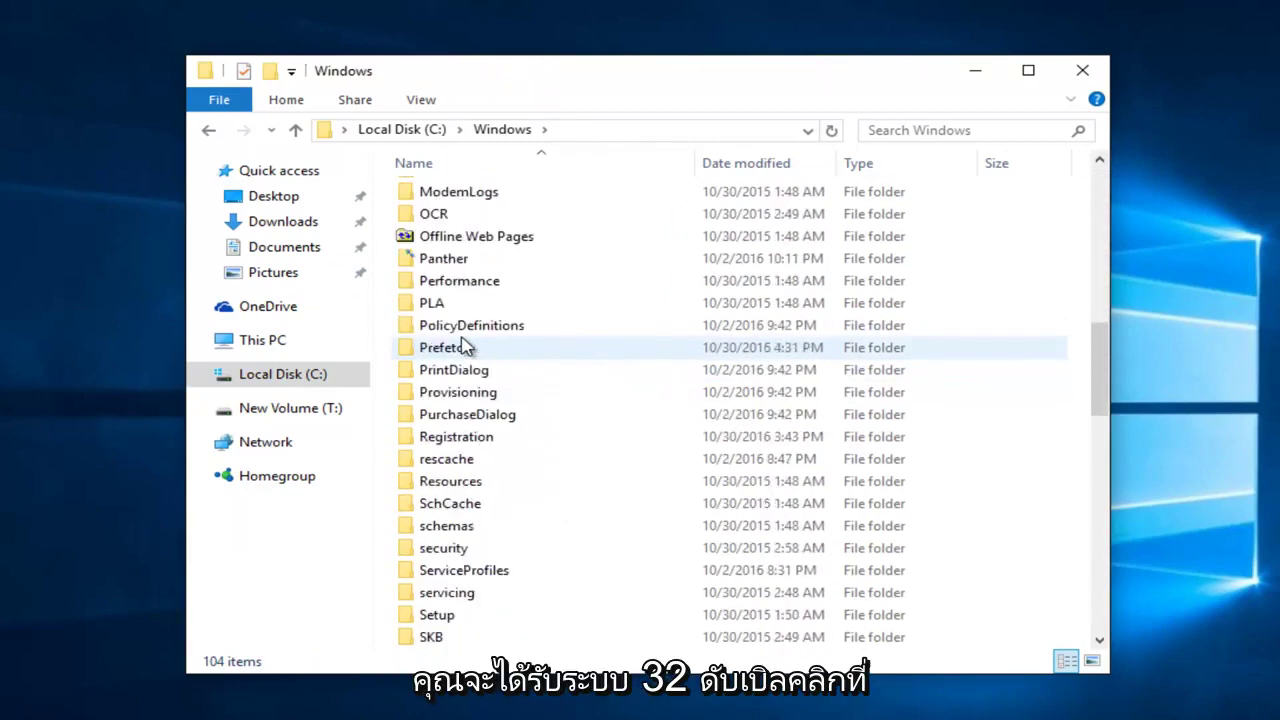
scroll(466, 346, down, 1)
scroll(466, 346, down, 3)
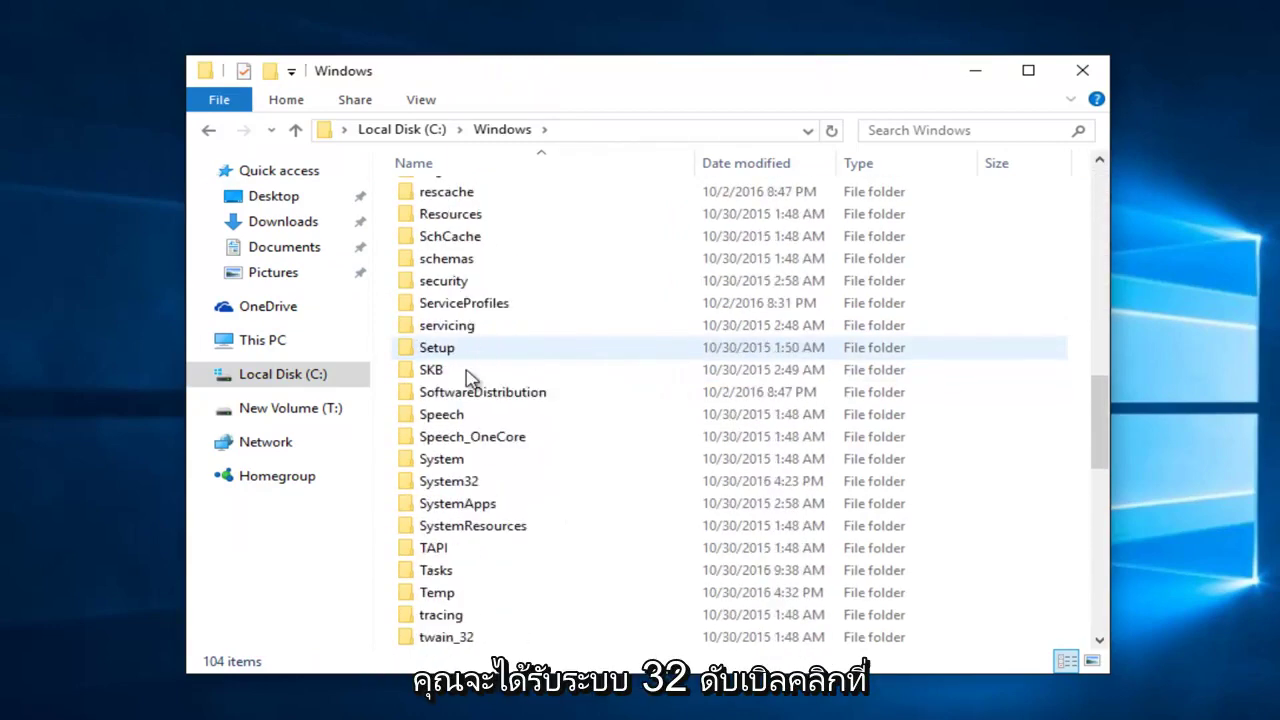
double_click(443, 484)
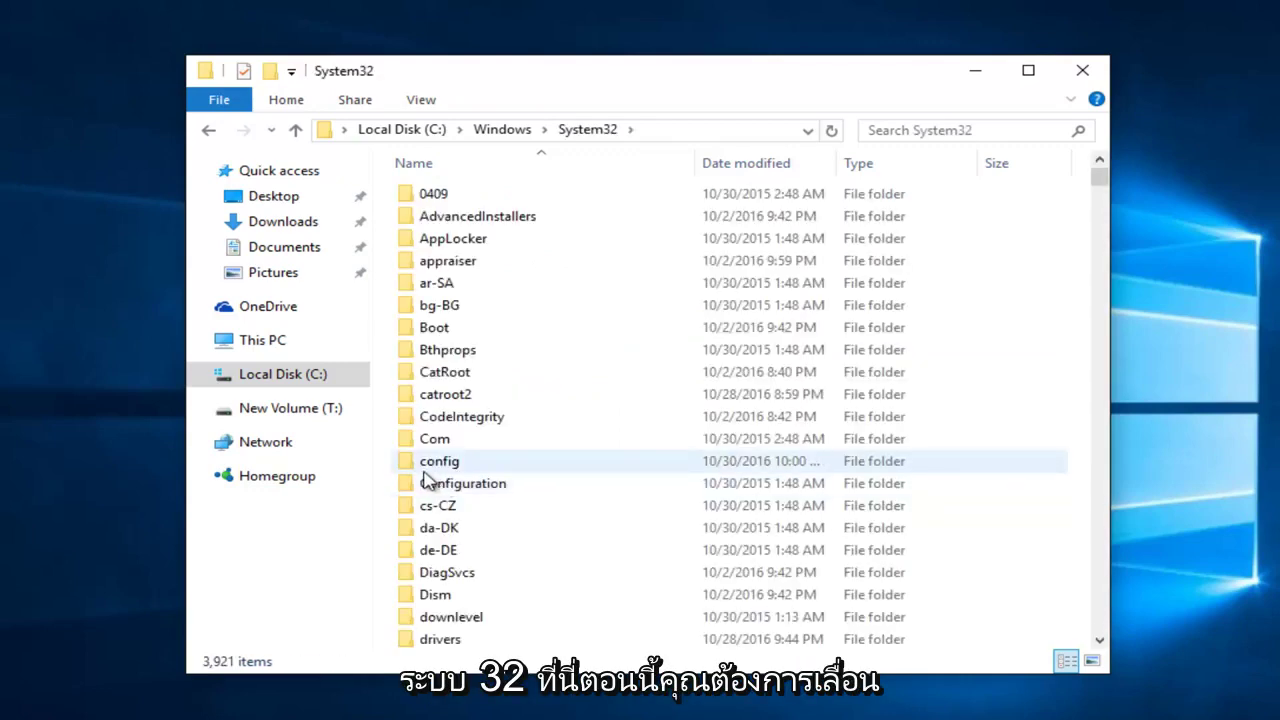
mouse_move(439, 461)
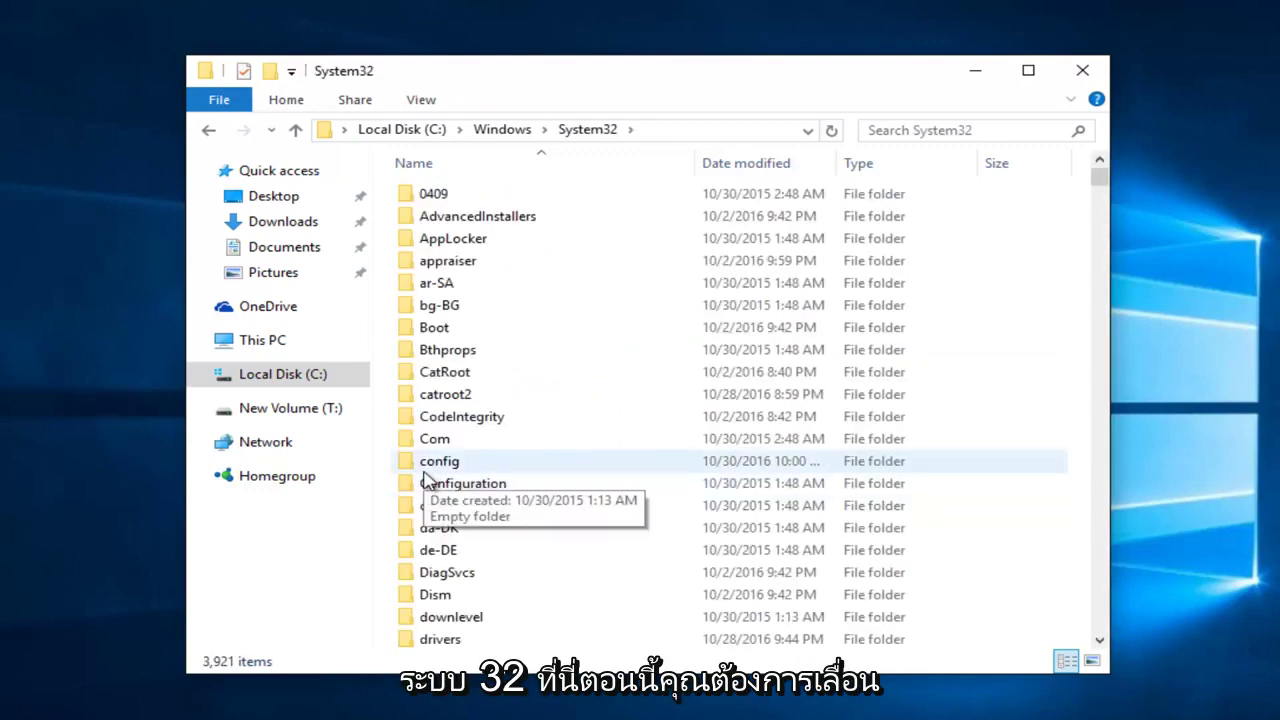
Step: Scroll down System32 and open the spool folder
scroll(526, 437, down, 1)
scroll(514, 420, down, 2)
scroll(514, 414, down, 6)
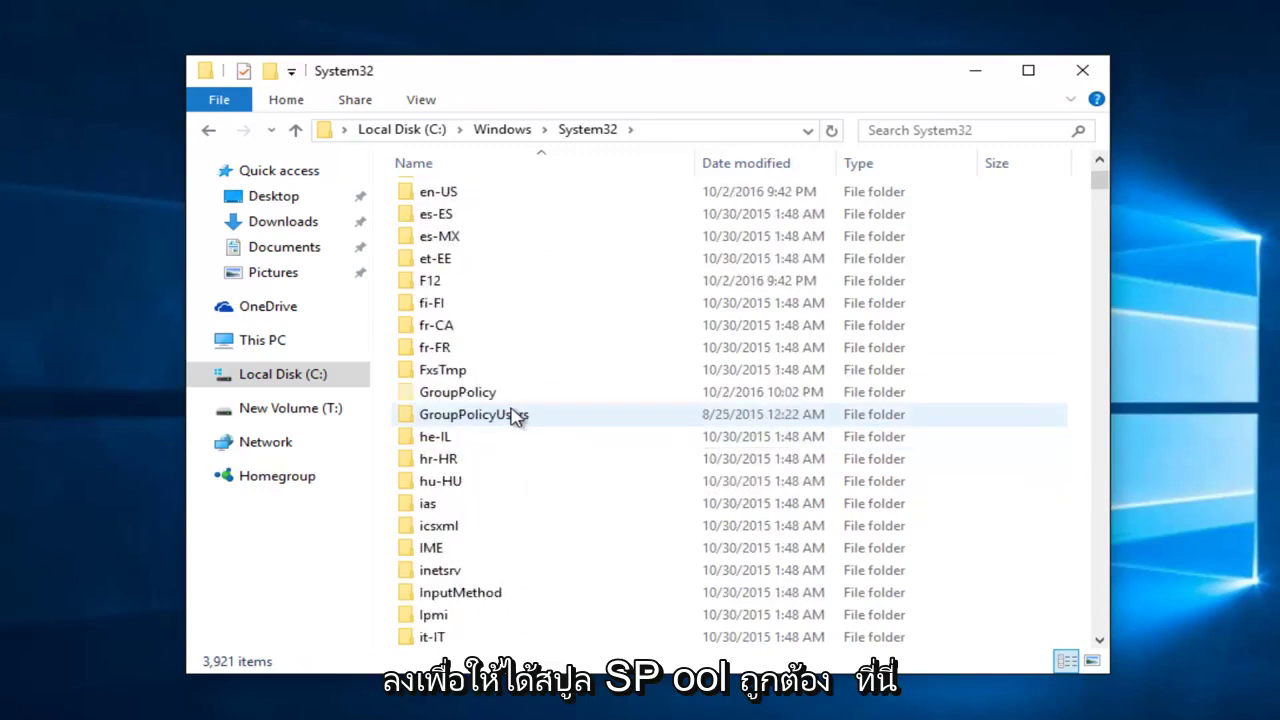
scroll(519, 407, down, 3)
scroll(519, 407, down, 4)
scroll(510, 408, down, 4)
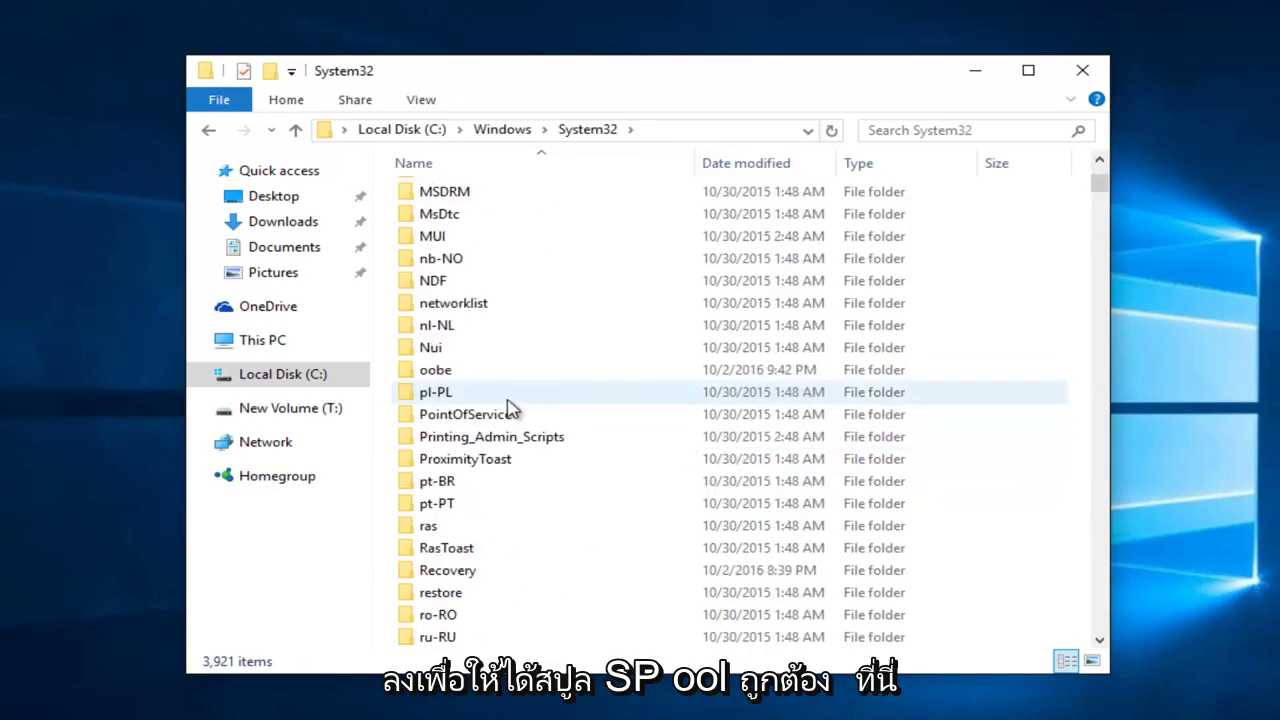
scroll(509, 405, down, 5)
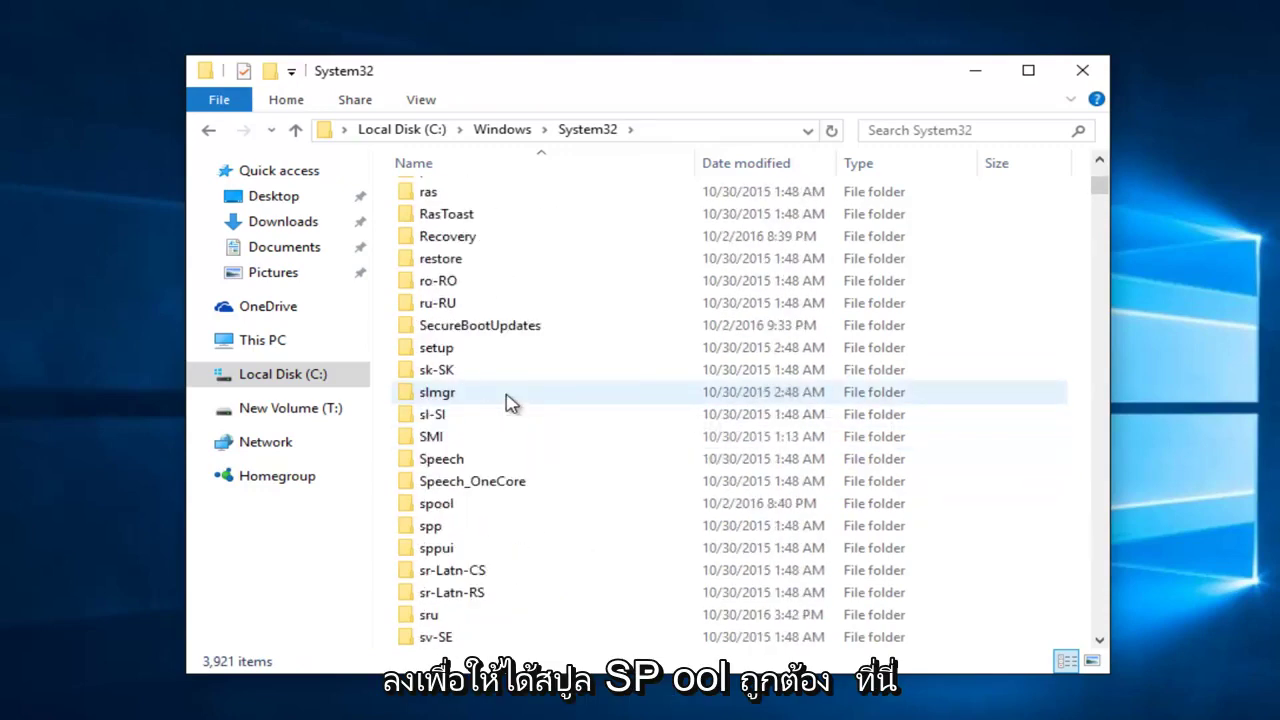
double_click(440, 508)
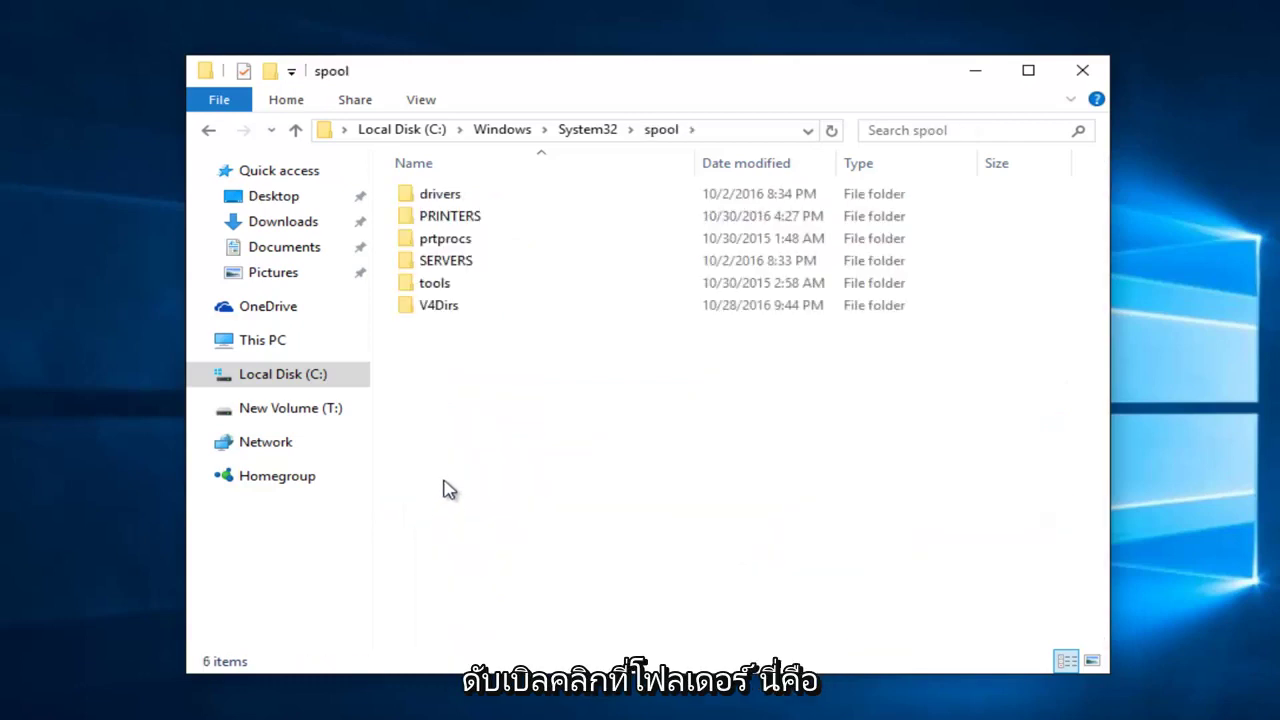
Step: Open the PRINTERS folder, granting access with Continue, revealing four stuck job files
click(457, 217)
double_click(457, 217)
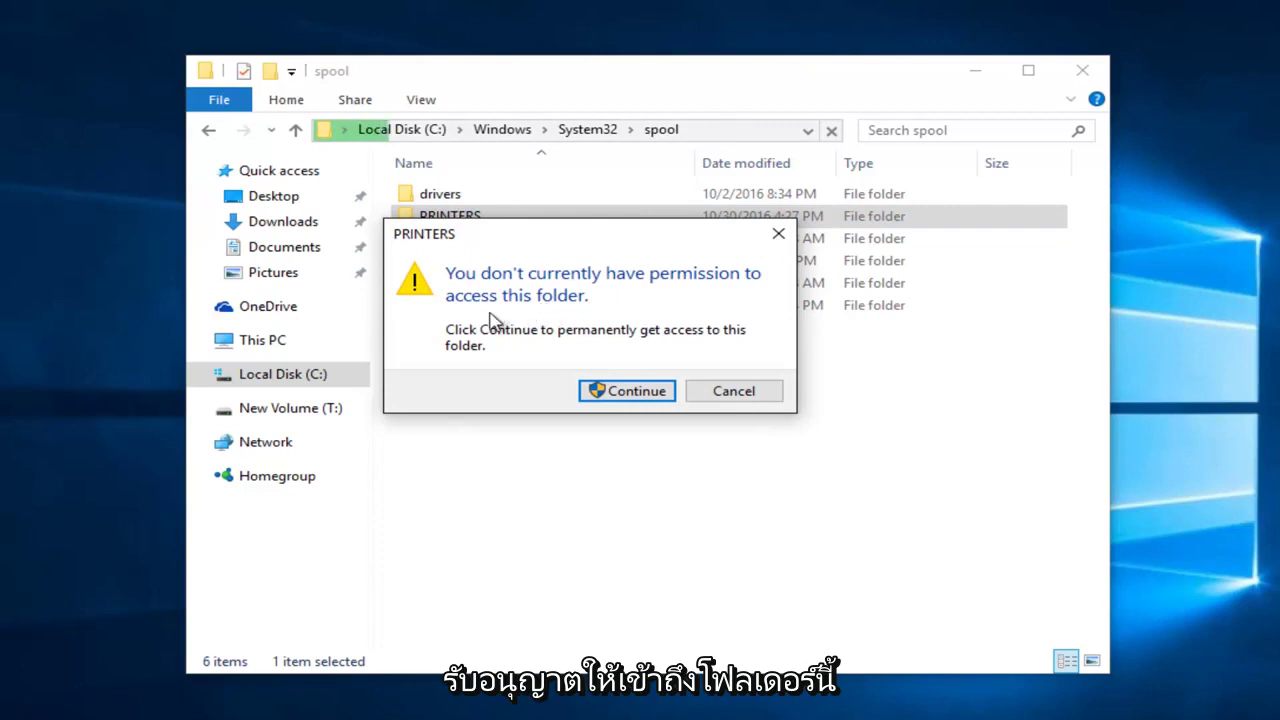
click(626, 391)
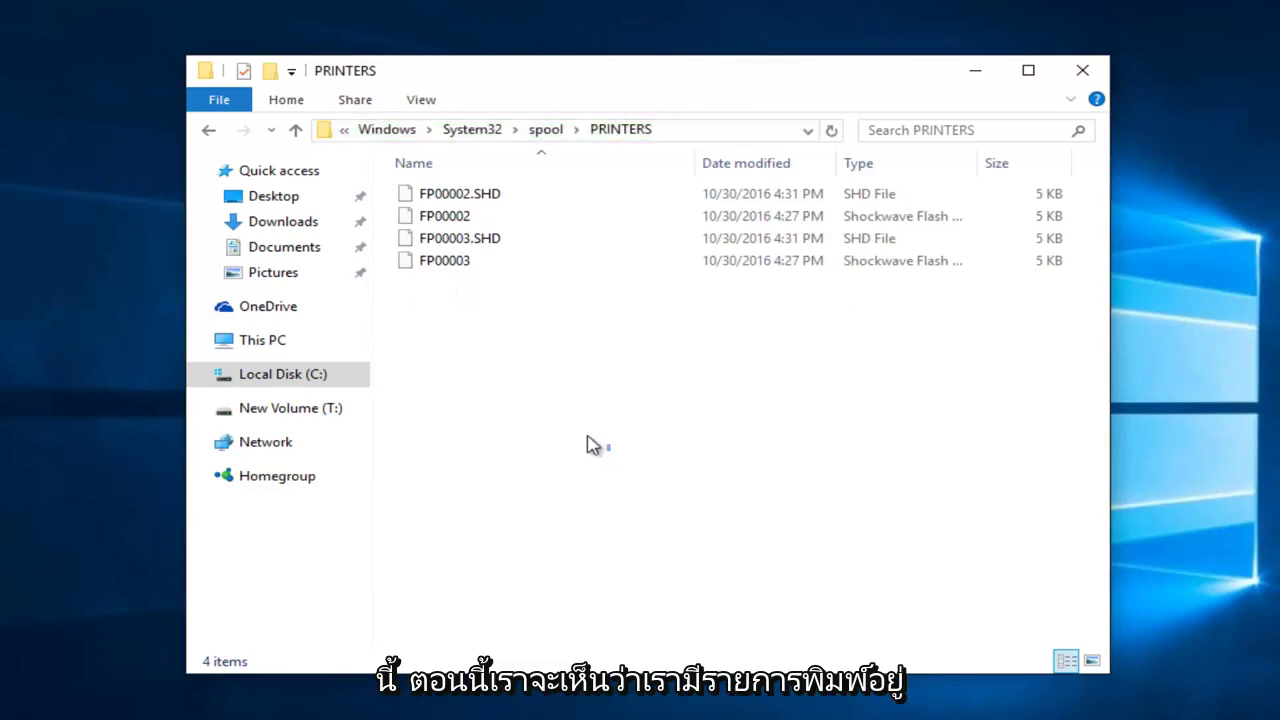
Step: Delete all four print job files from PRINTERS and close the folder window
drag(605, 447, 480, 246)
drag(652, 463, 442, 192)
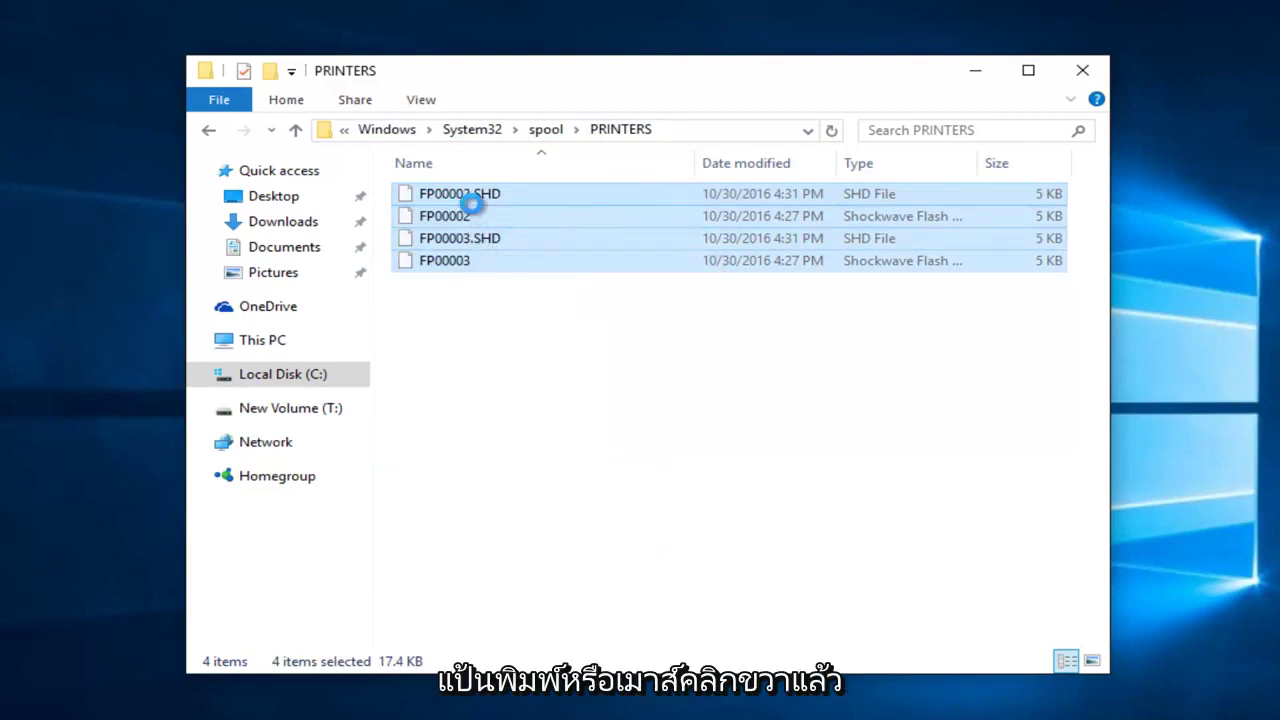
right_click(472, 204)
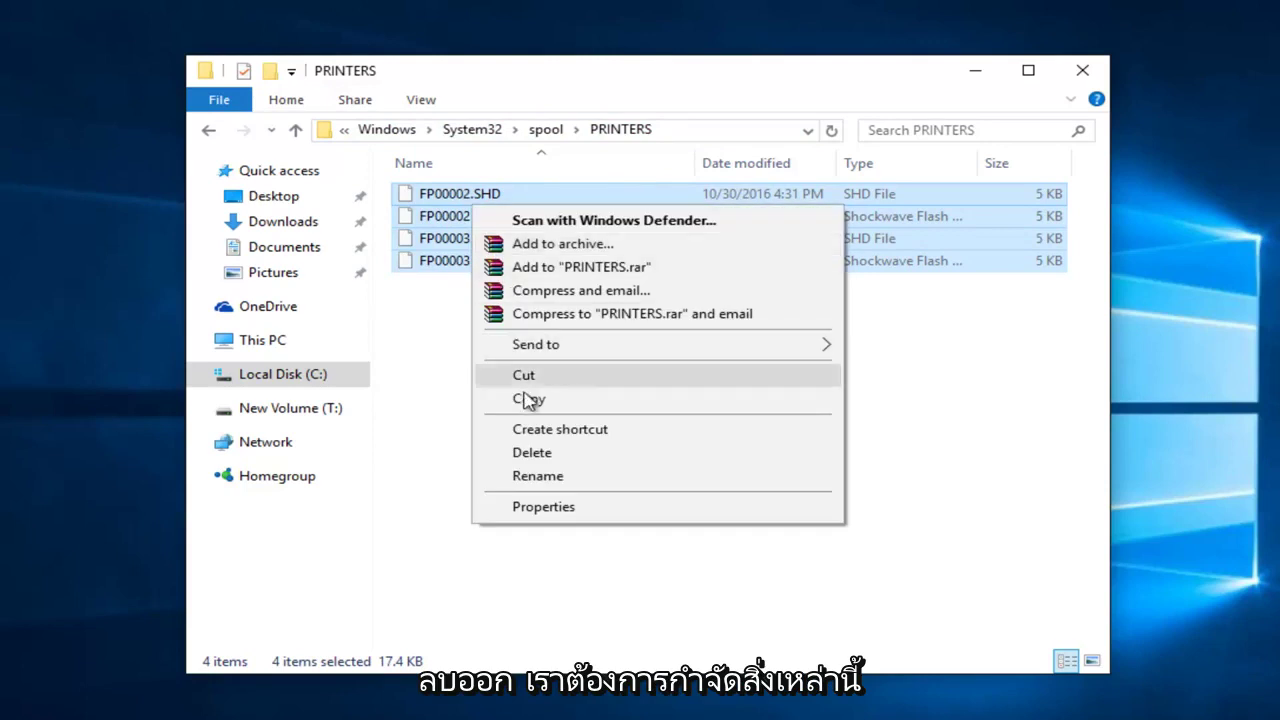
click(530, 456)
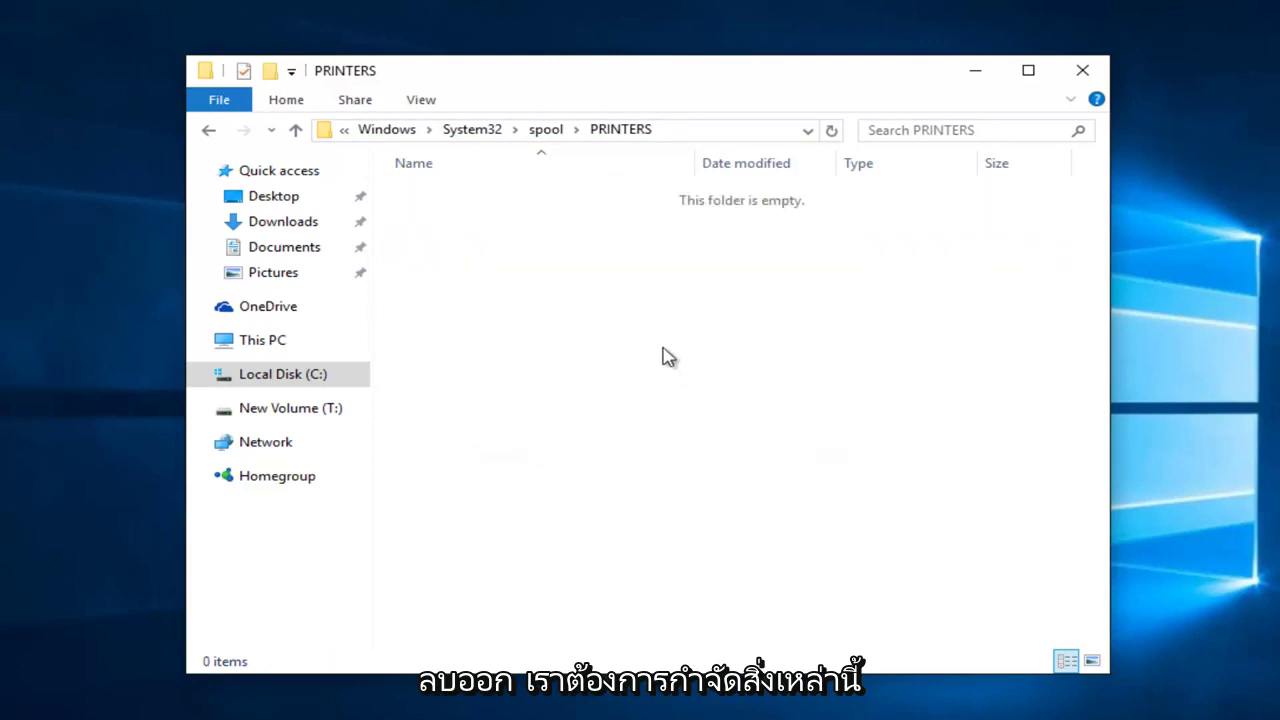
click(1083, 69)
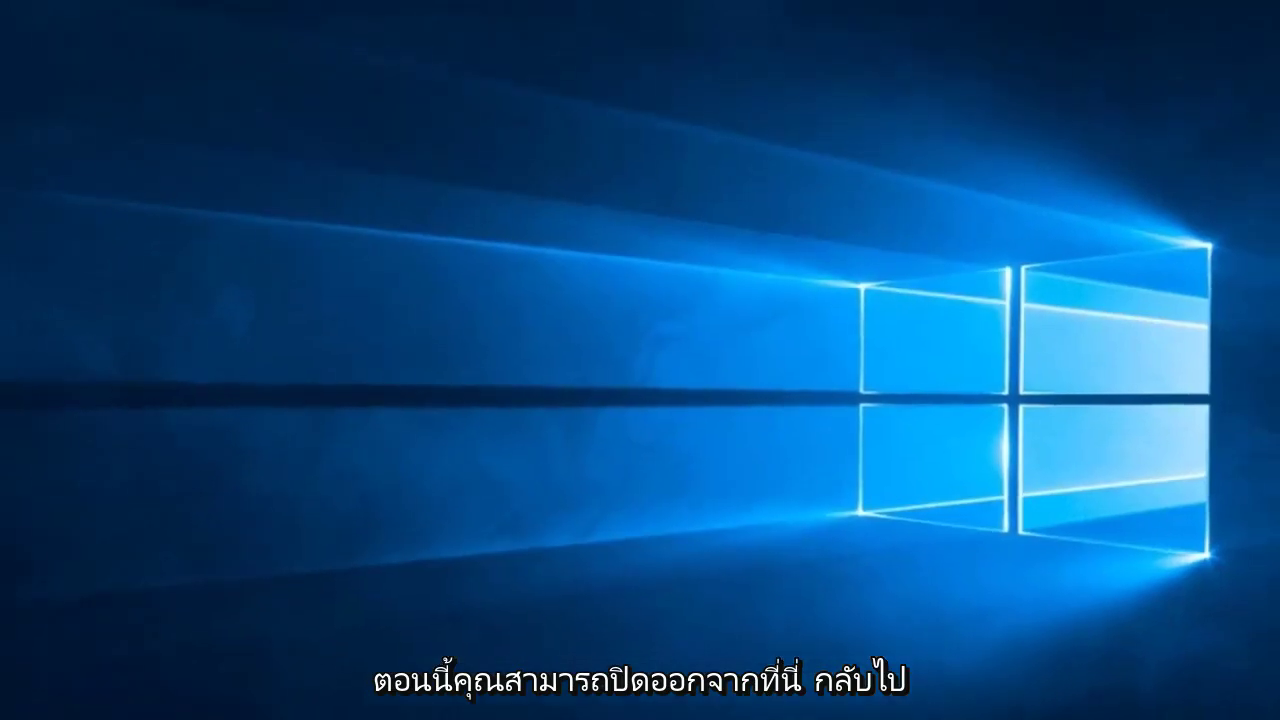
Step: Reopen the Services app by searching 'services' from Start
click(19, 704)
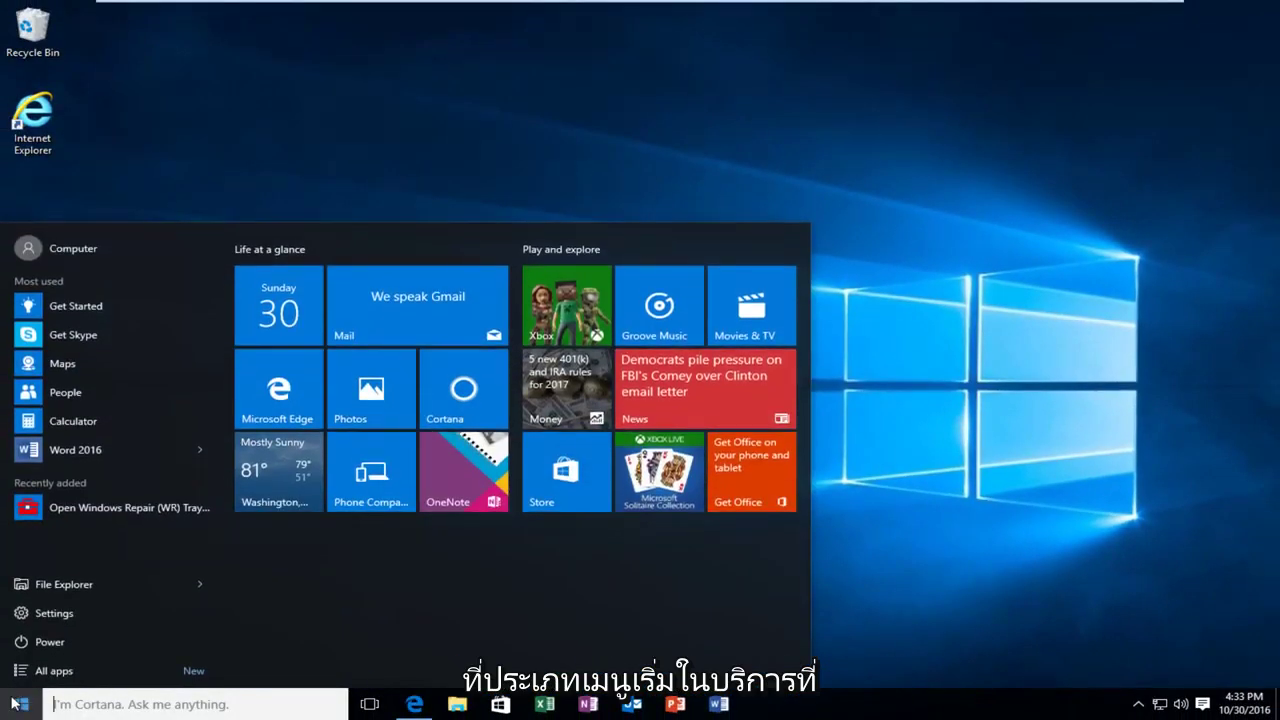
text(p)
key(BackSpace)
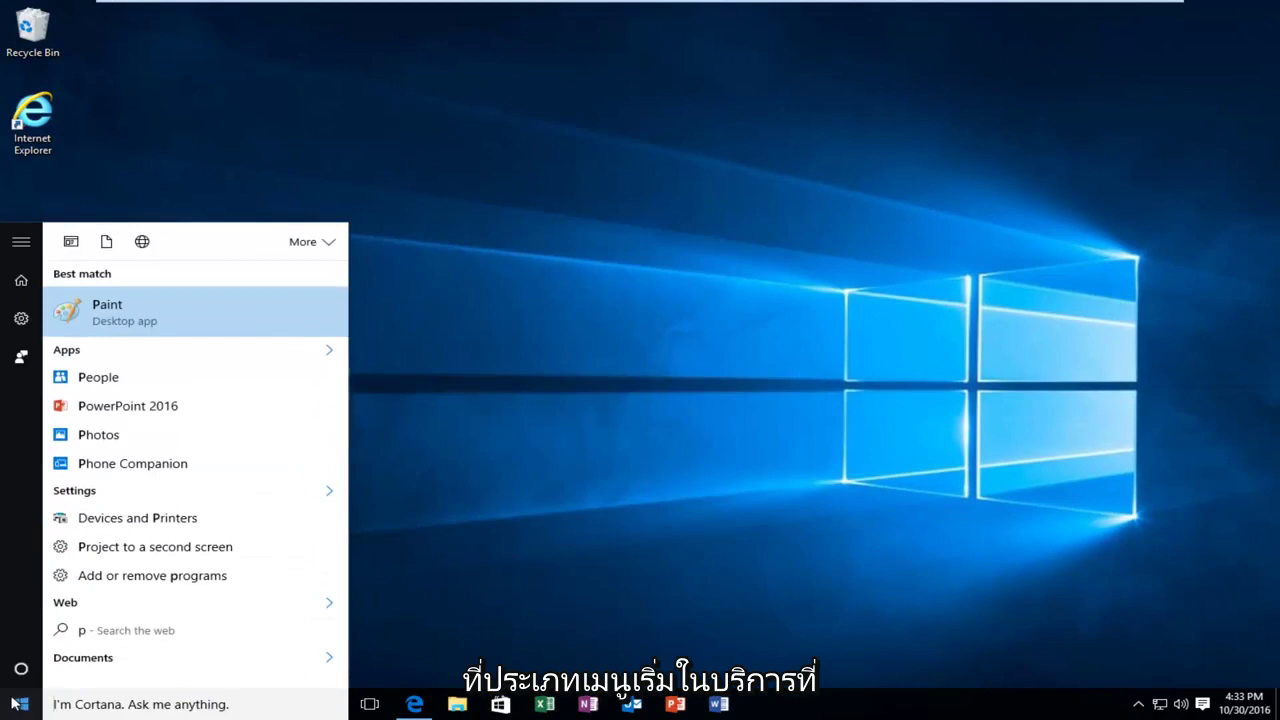
text(services)
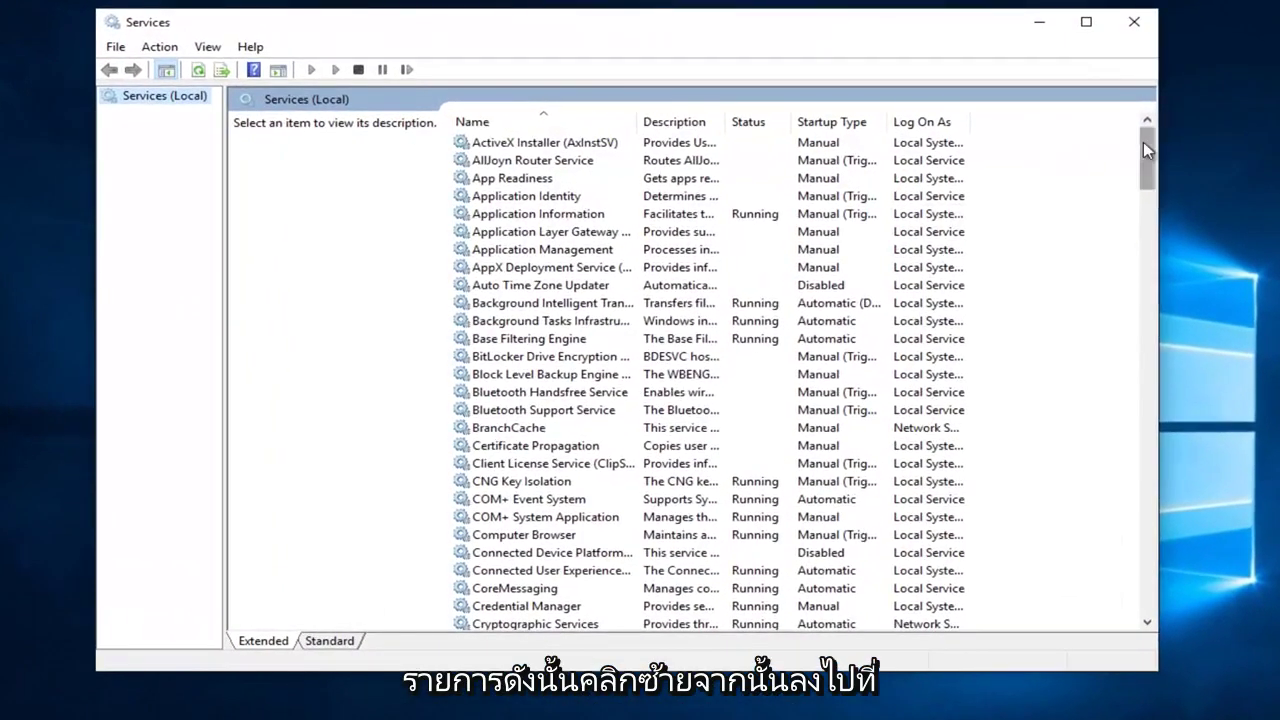
Step: Select Print Spooler and start it with the Start link in the left pane
mouse_move(1146, 150)
mouse_down()
mouse_move(1157, 278)
mouse_move(1123, 409)
mouse_move(1123, 394)
mouse_move(1085, 383)
mouse_up()
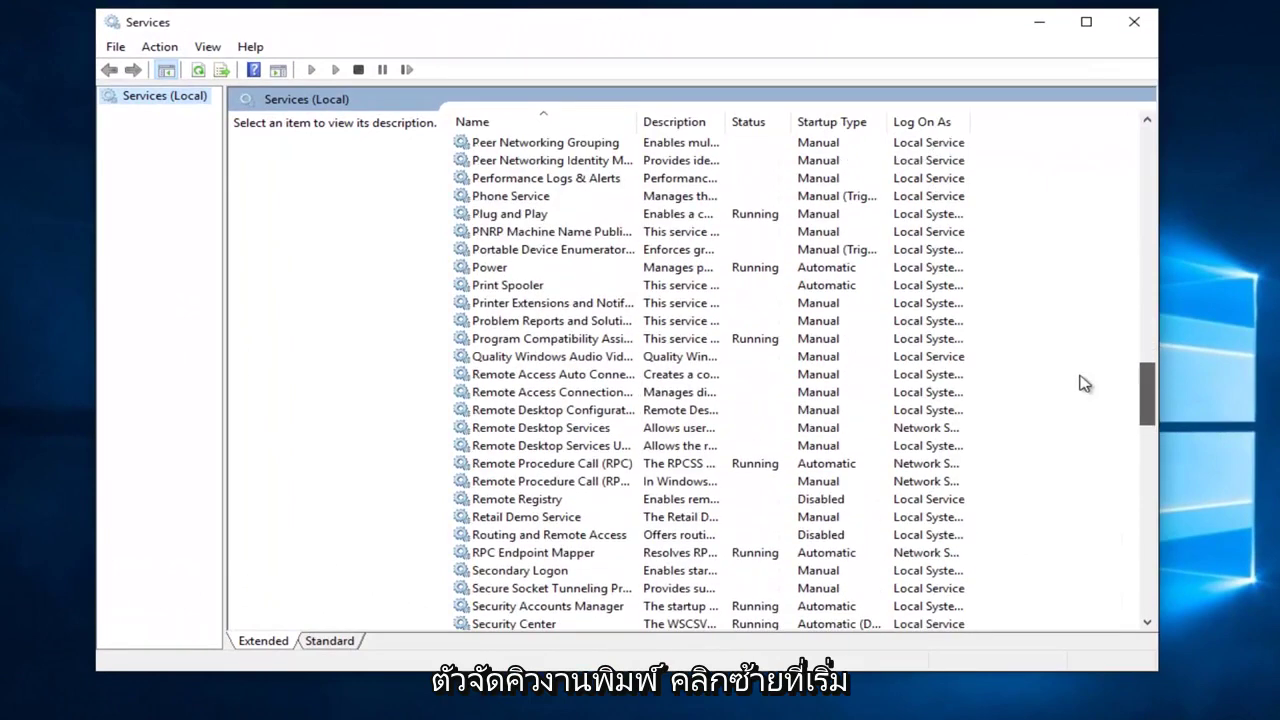
click(492, 288)
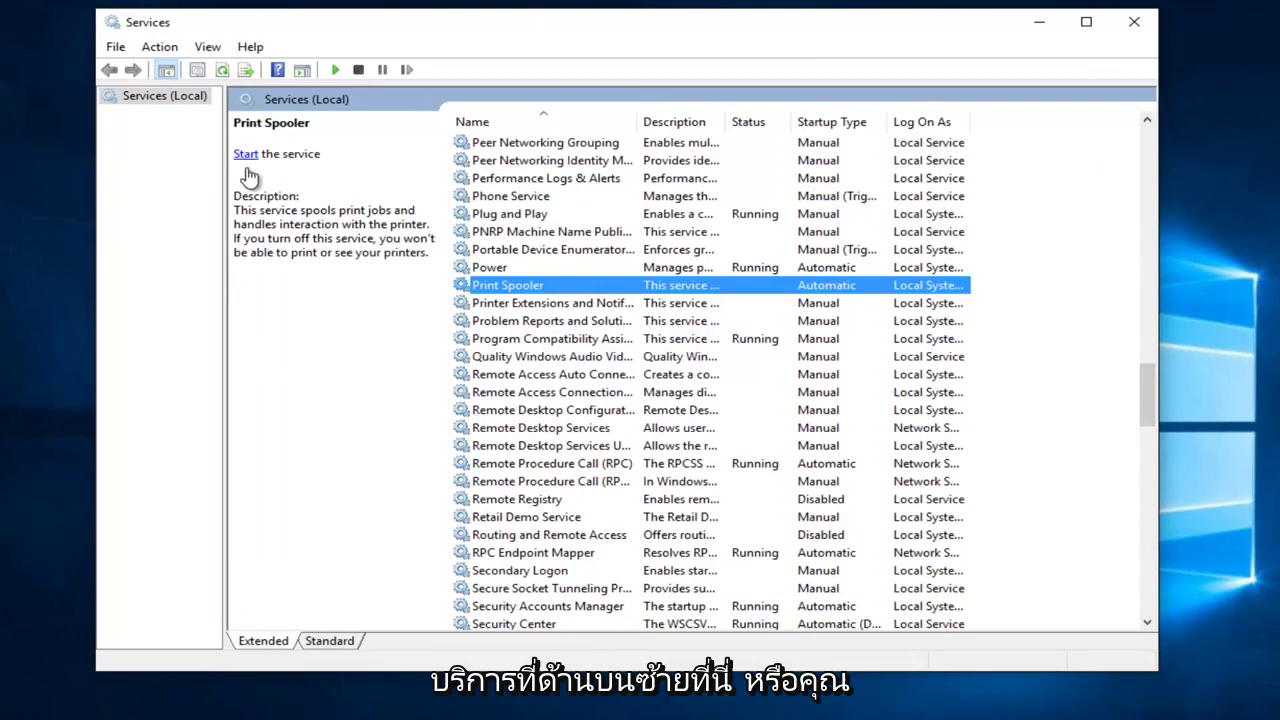
right_click(486, 288)
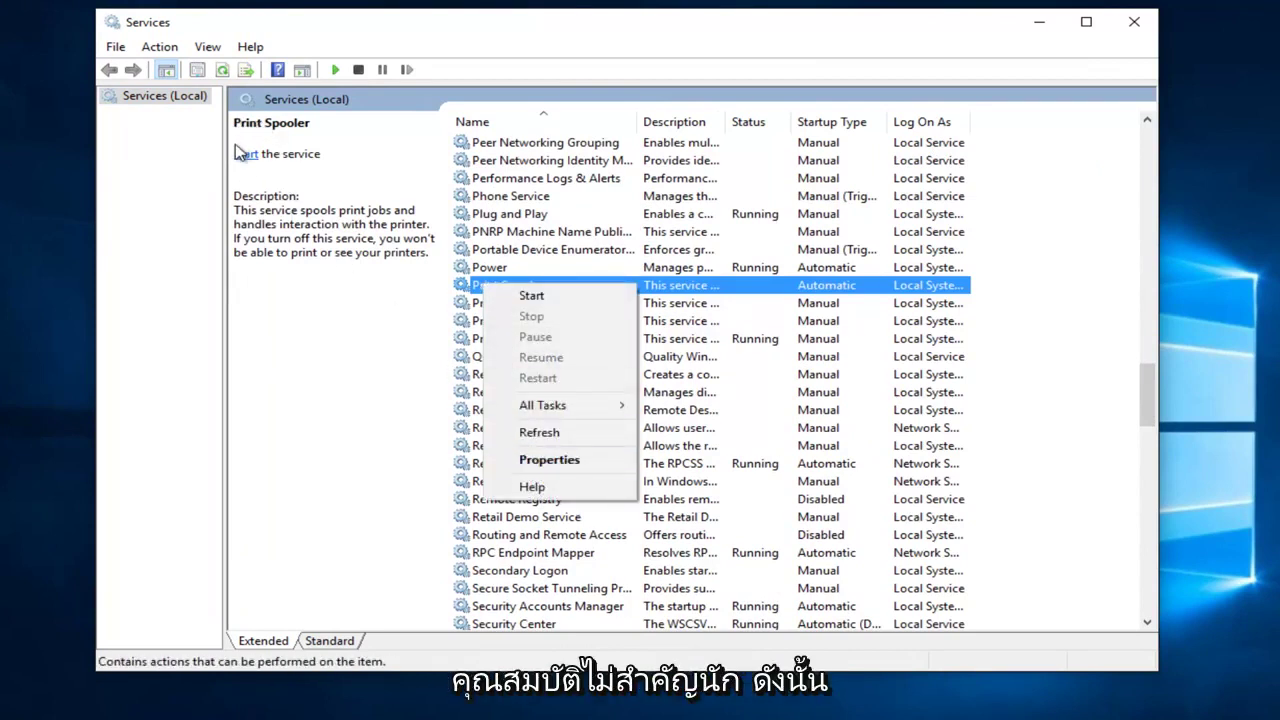
click(259, 179)
click(243, 155)
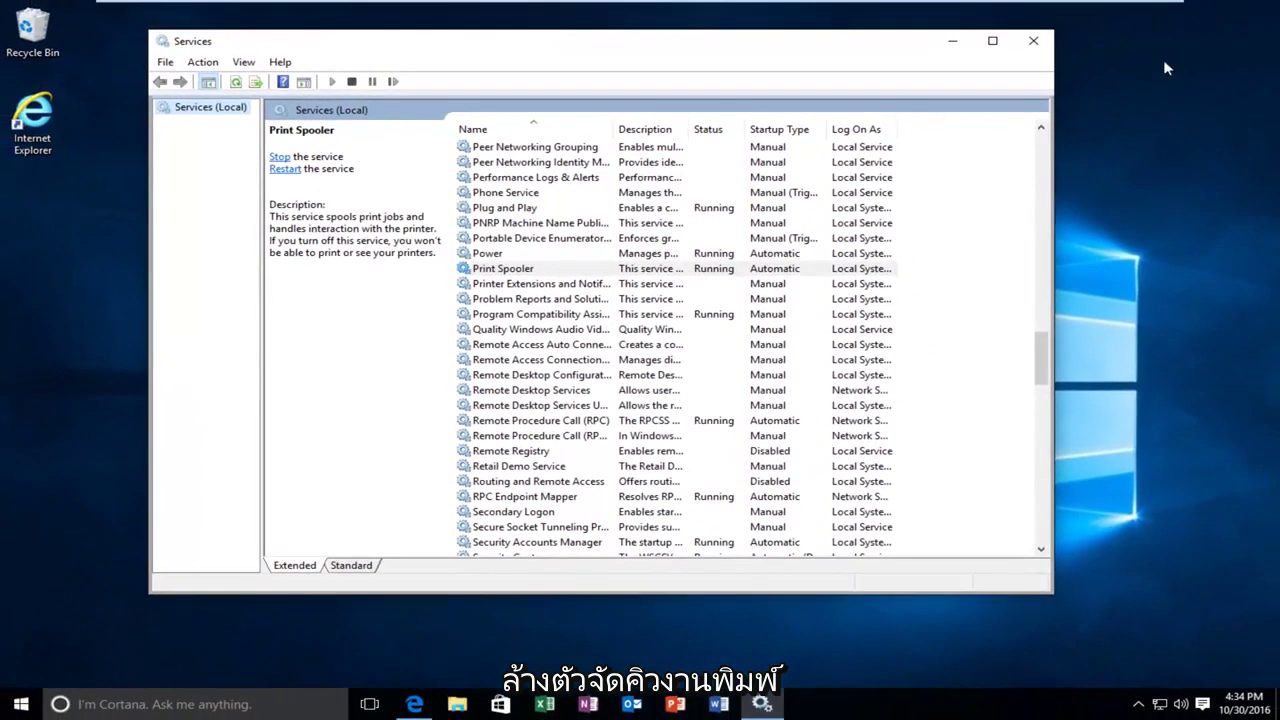
Step: Close the Services window, leaving Print Spooler running
click(1036, 48)
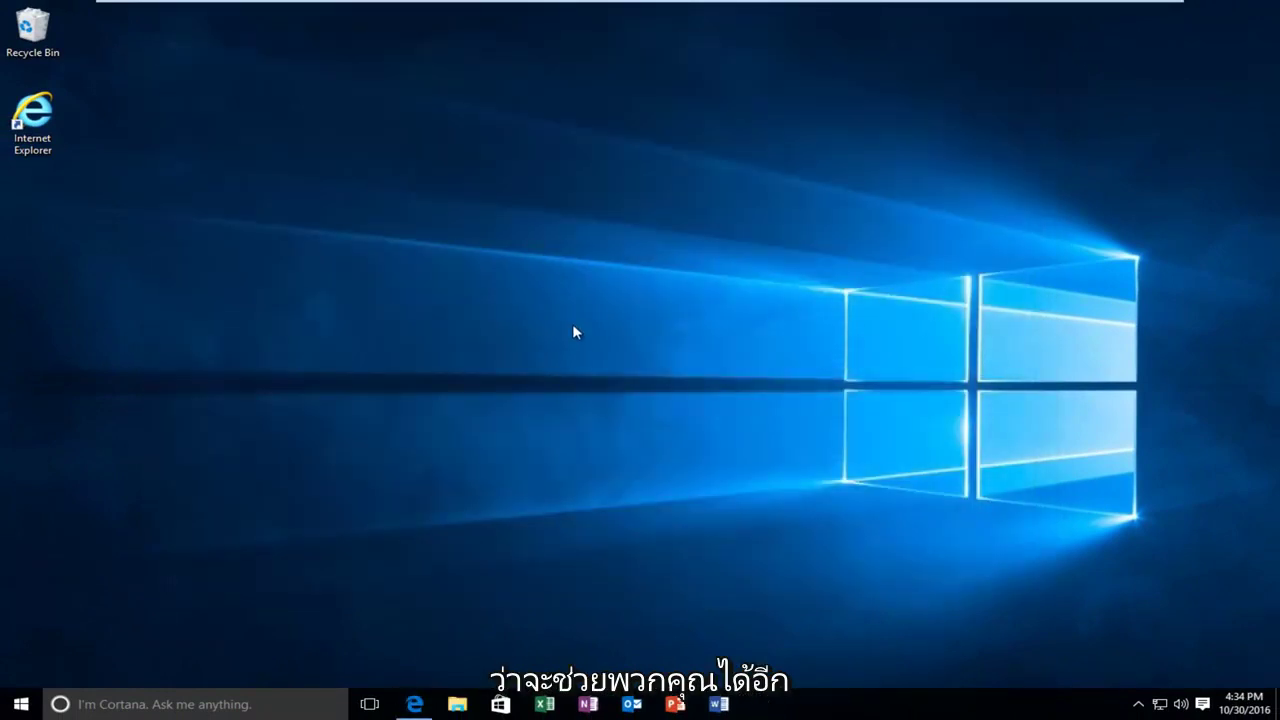